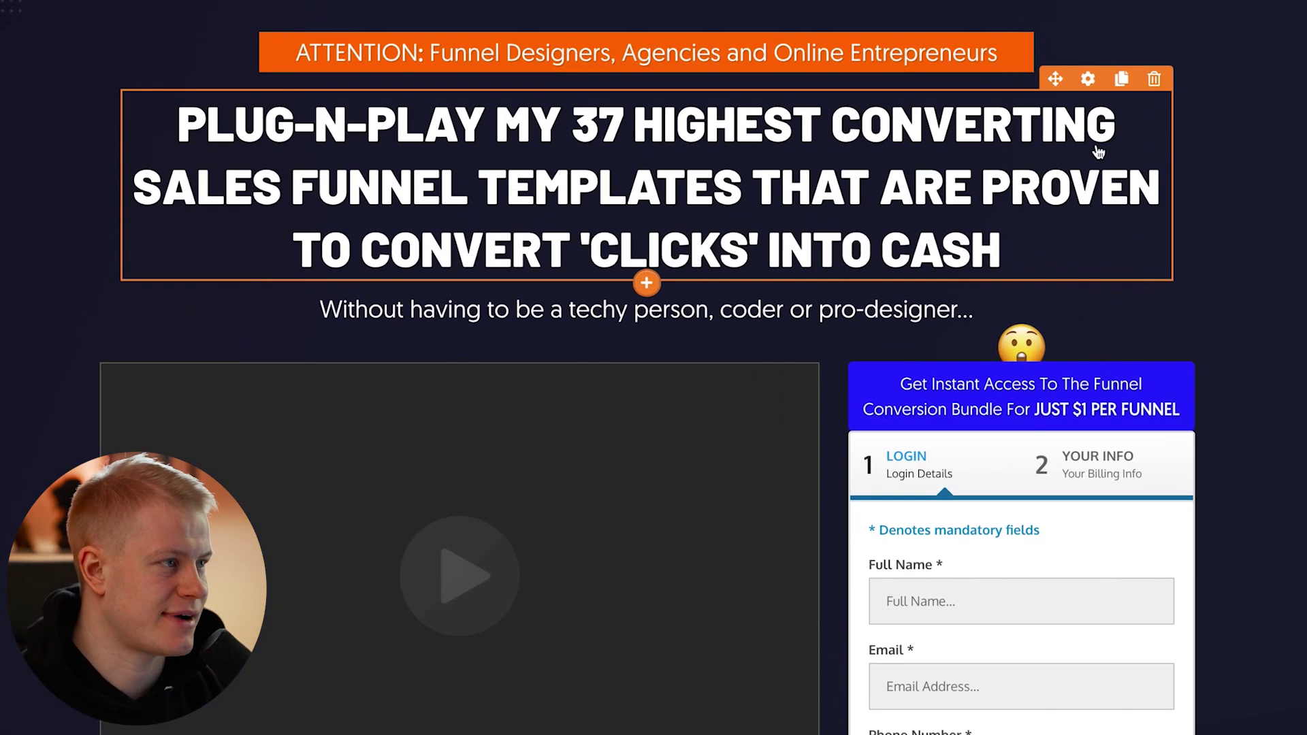
# Duplicate the main headline from its orange hover toolbar
pyautogui.click(1121, 78)
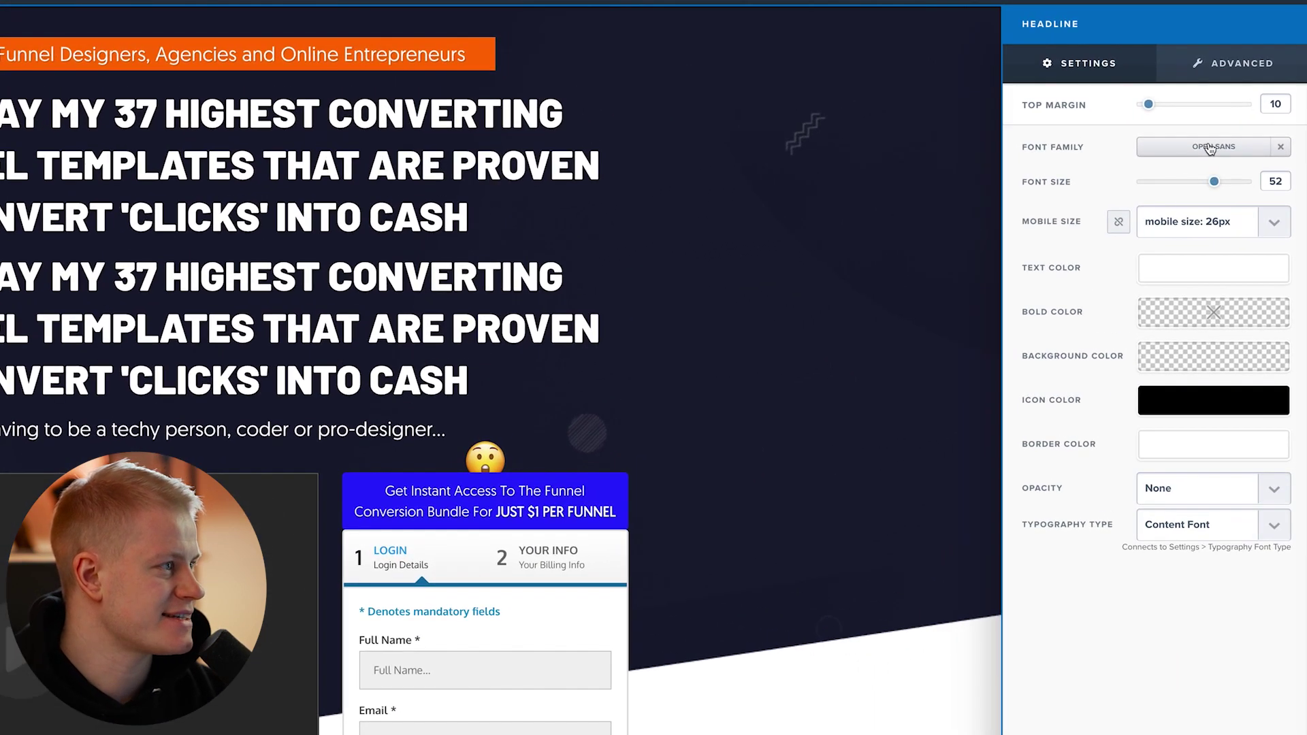
# Try Roboto and Open Sans, then set the copied headline's font to Slabo 27px
pyautogui.click(1232, 107)
pyautogui.click(1151, 145)
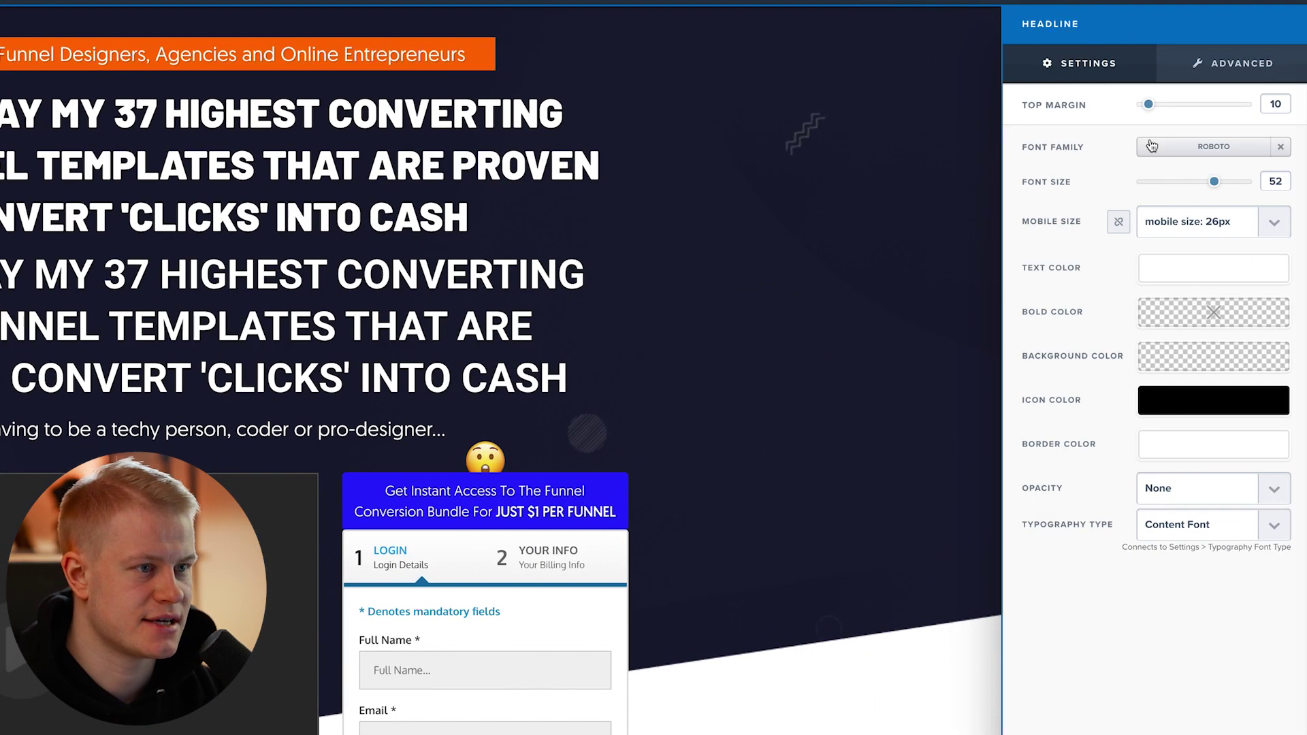
pyautogui.click(1162, 150)
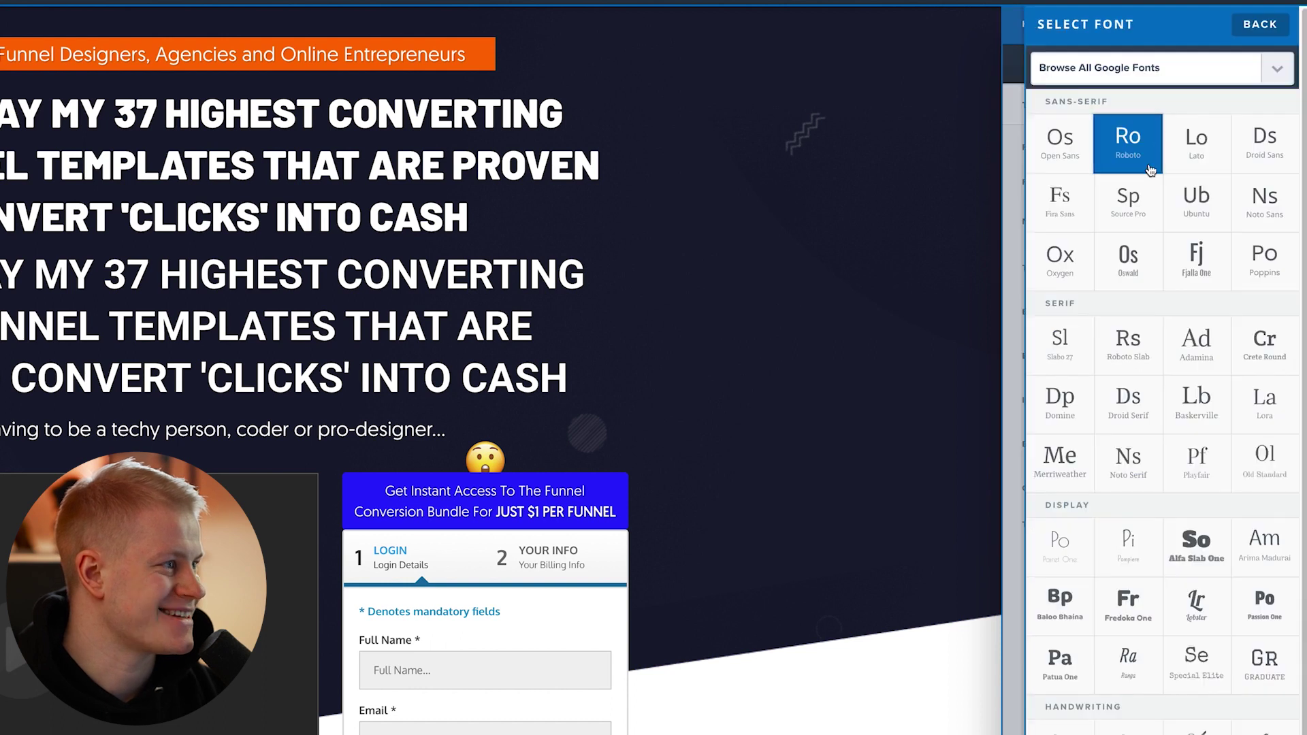
pyautogui.click(1082, 157)
pyautogui.click(1170, 149)
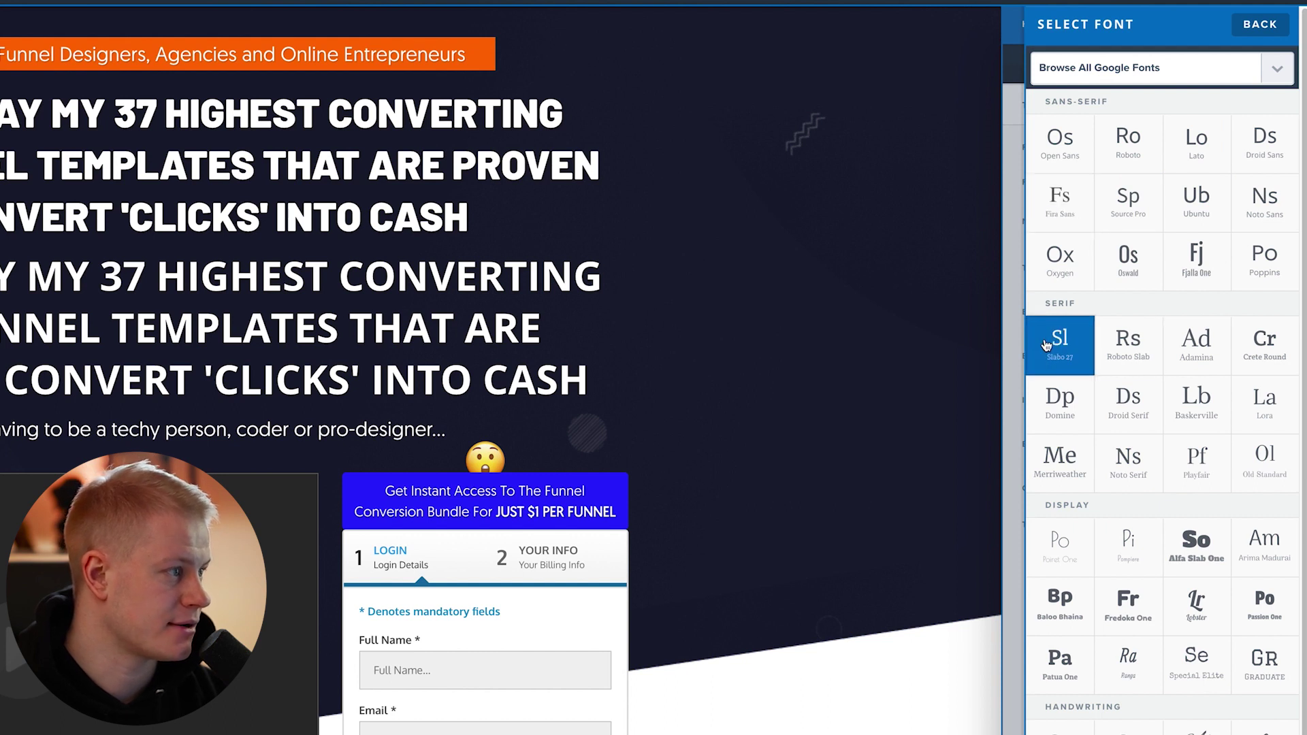
pyautogui.click(1052, 343)
# Replace the copied headline's text with 'Gusten'
pyautogui.click(529, 299)
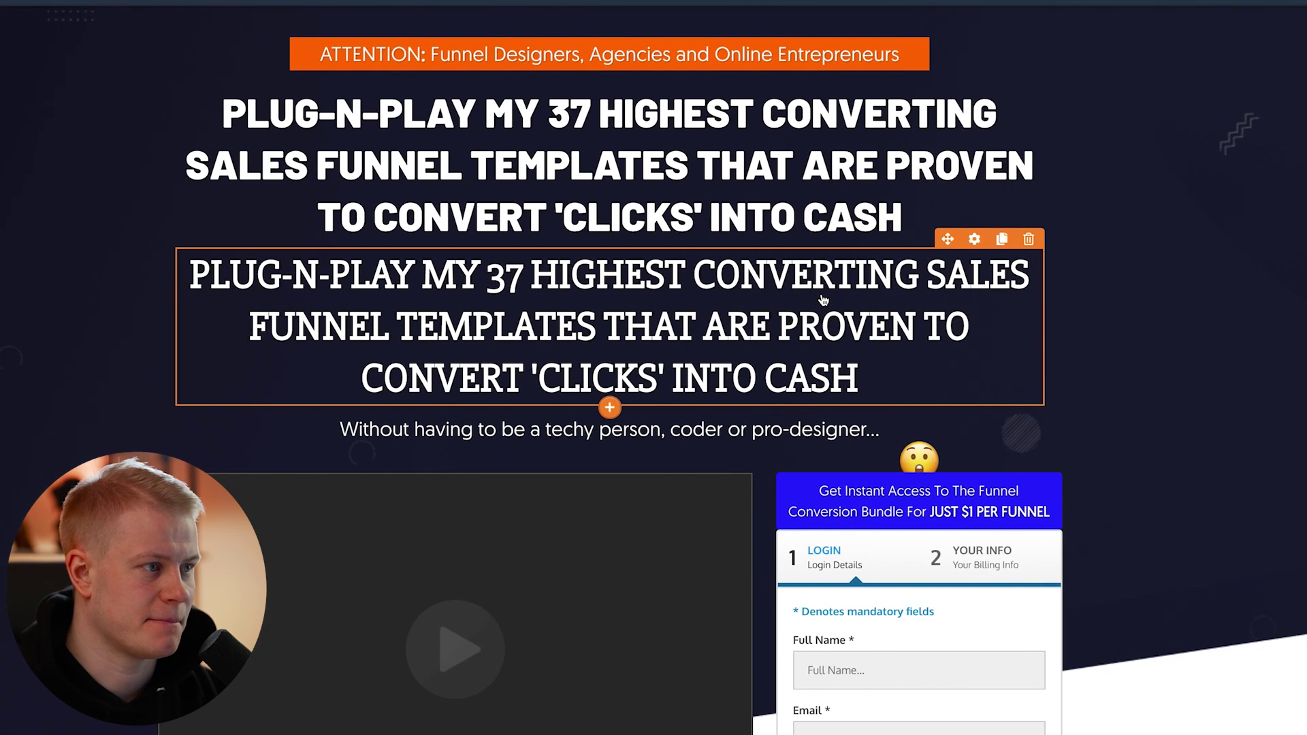
pyautogui.tripleClick(822, 294)
pyautogui.write('GUS')
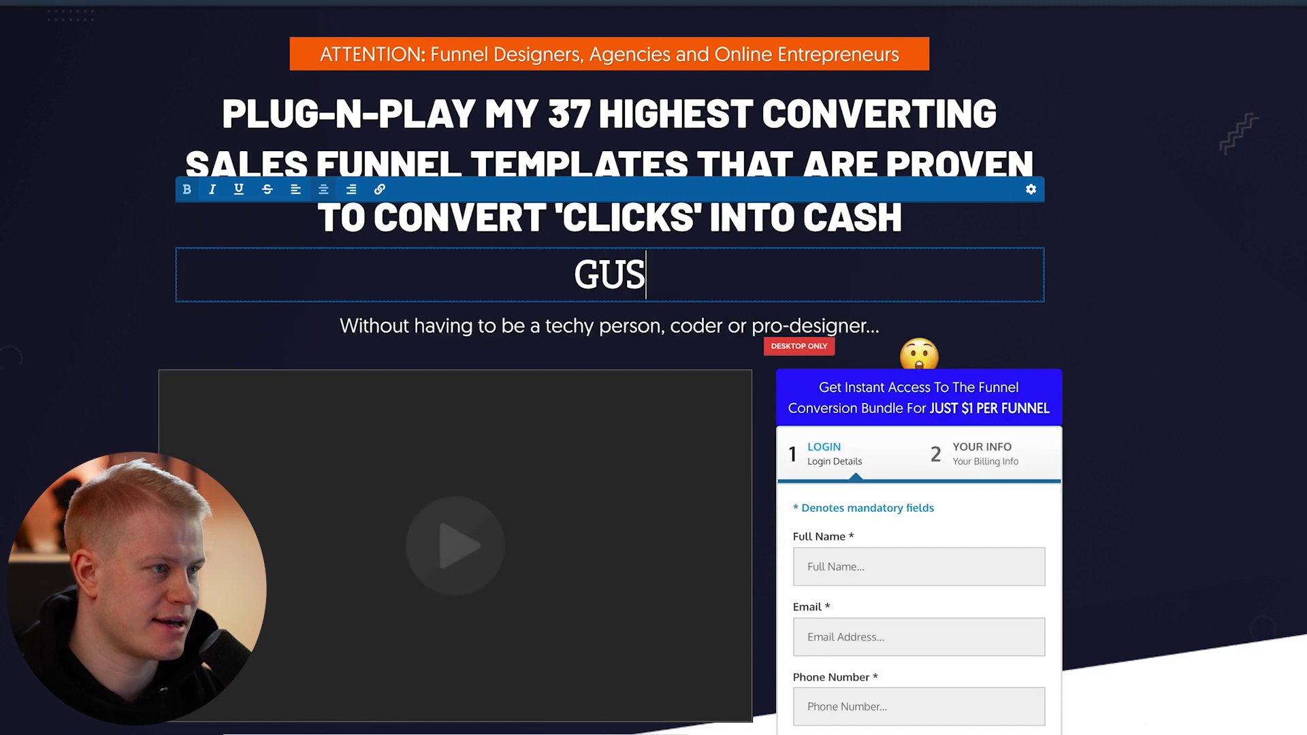
pyautogui.write('TEH')
pyautogui.press('BackSpace')
pyautogui.write('N')
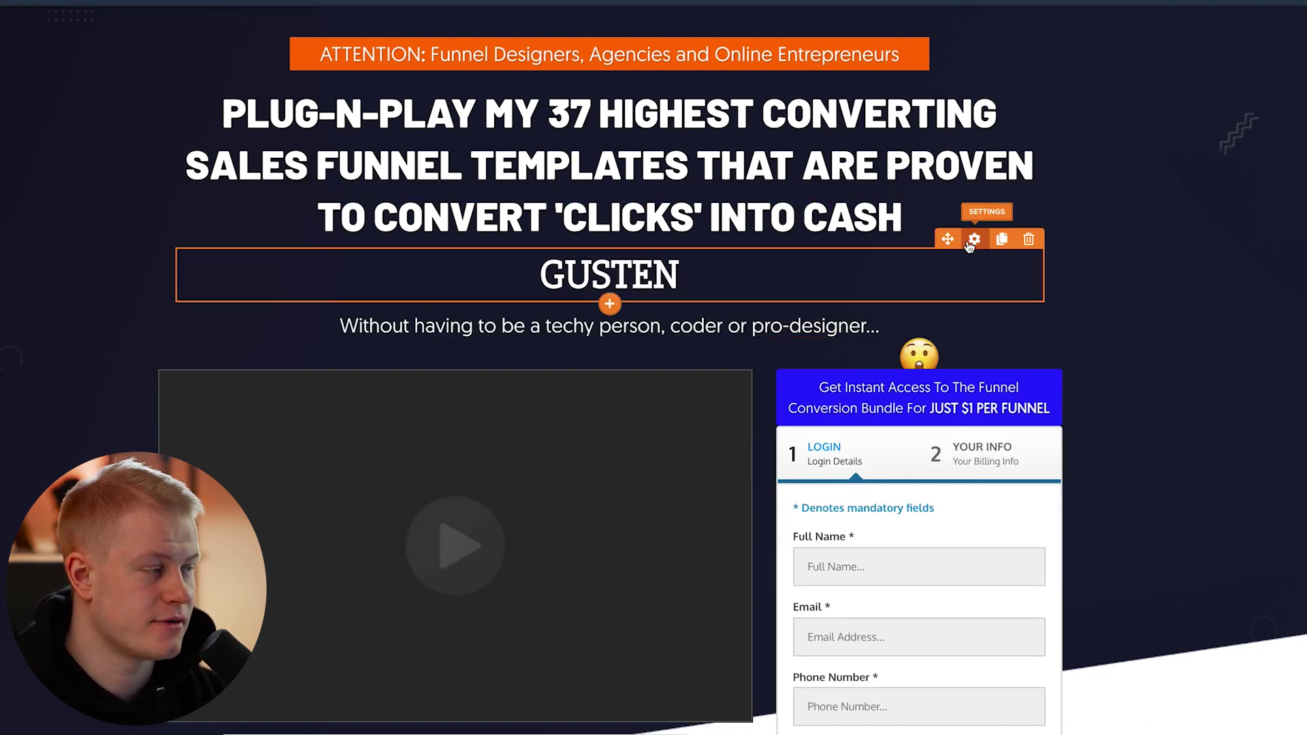
# Set the Gusten headline's Advanced Text Transform to Normal instead of uppercase
pyautogui.click(975, 234)
pyautogui.click(1250, 60)
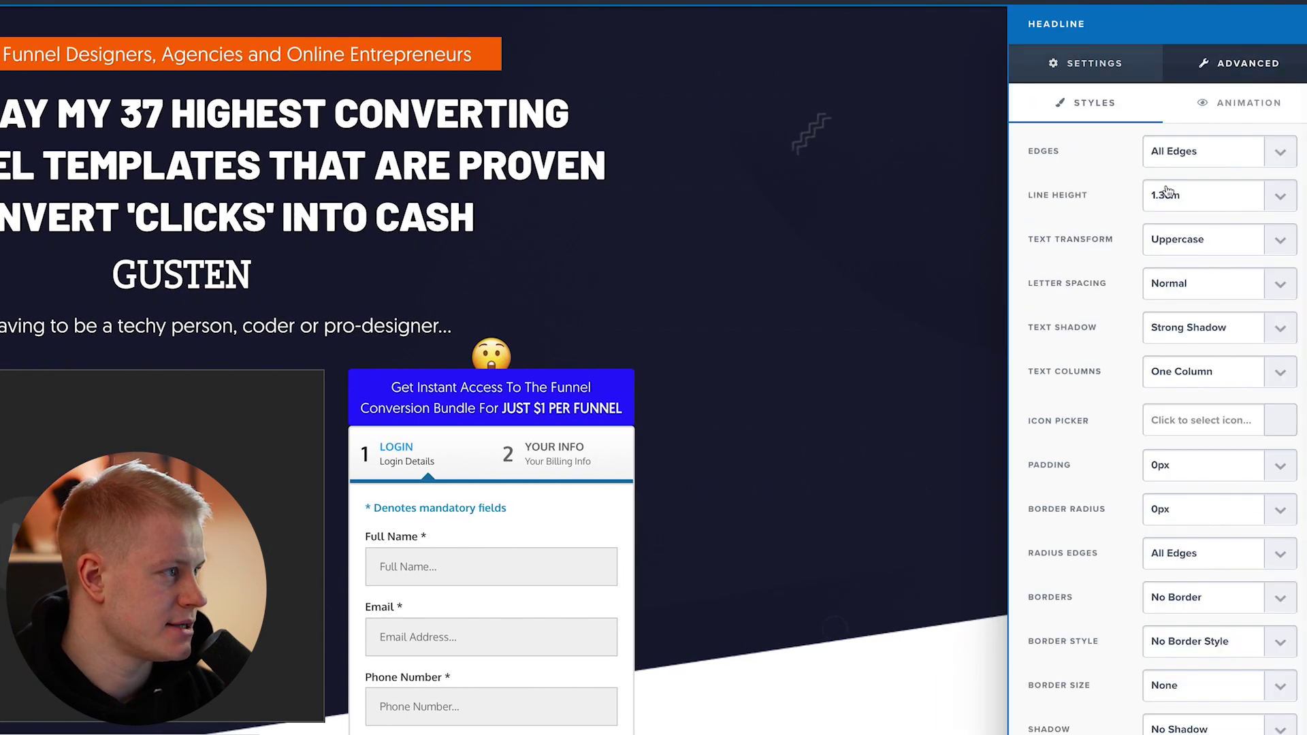
pyautogui.click(1192, 239)
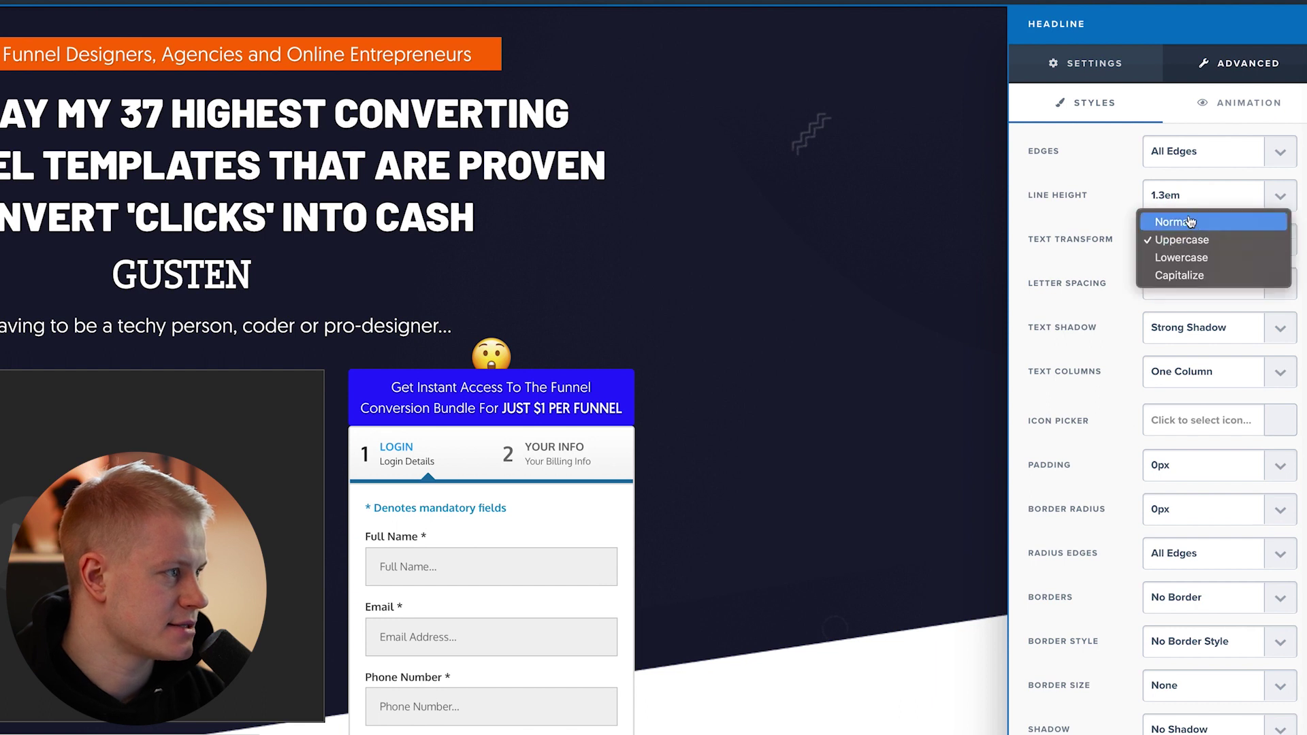
pyautogui.click(552, 279)
pyautogui.click(749, 277)
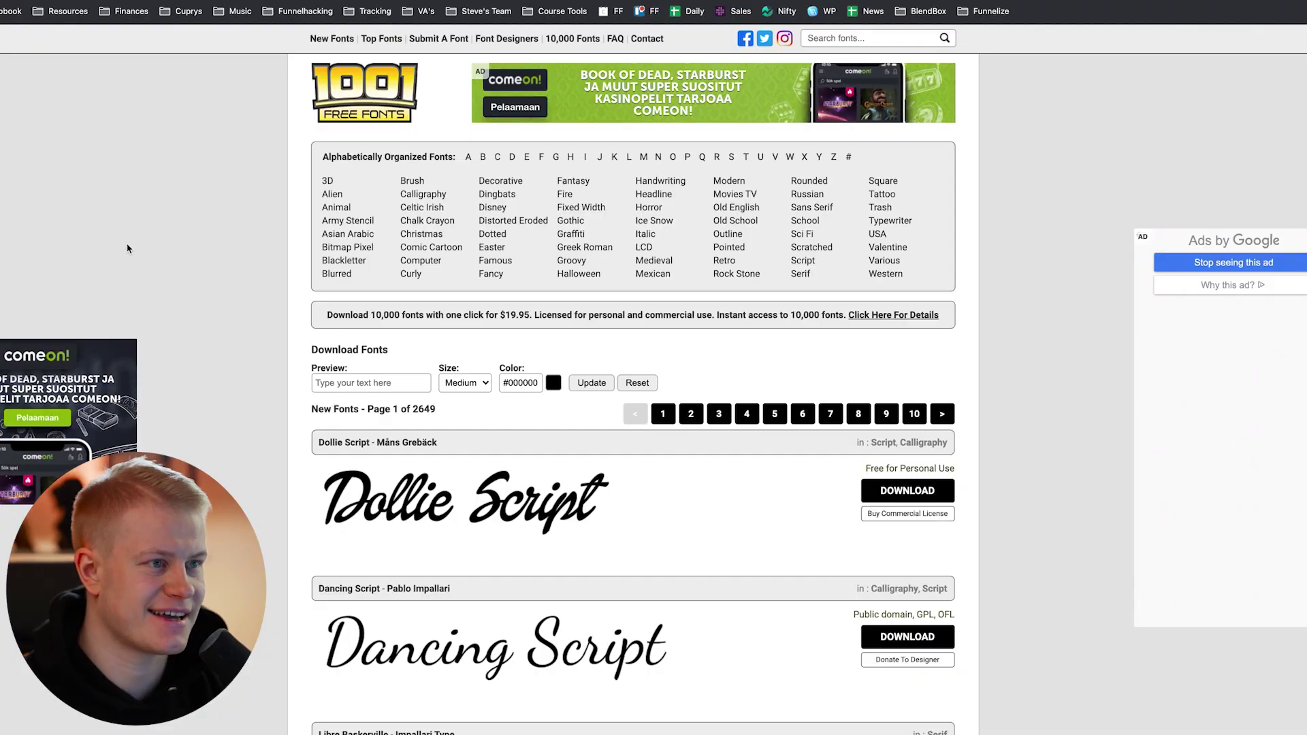
# Scroll down the 1001 Free Fonts New Fonts list and back to the top
pyautogui.scroll(-5, 100, 223)
pyautogui.scroll(-8, 100, 224)
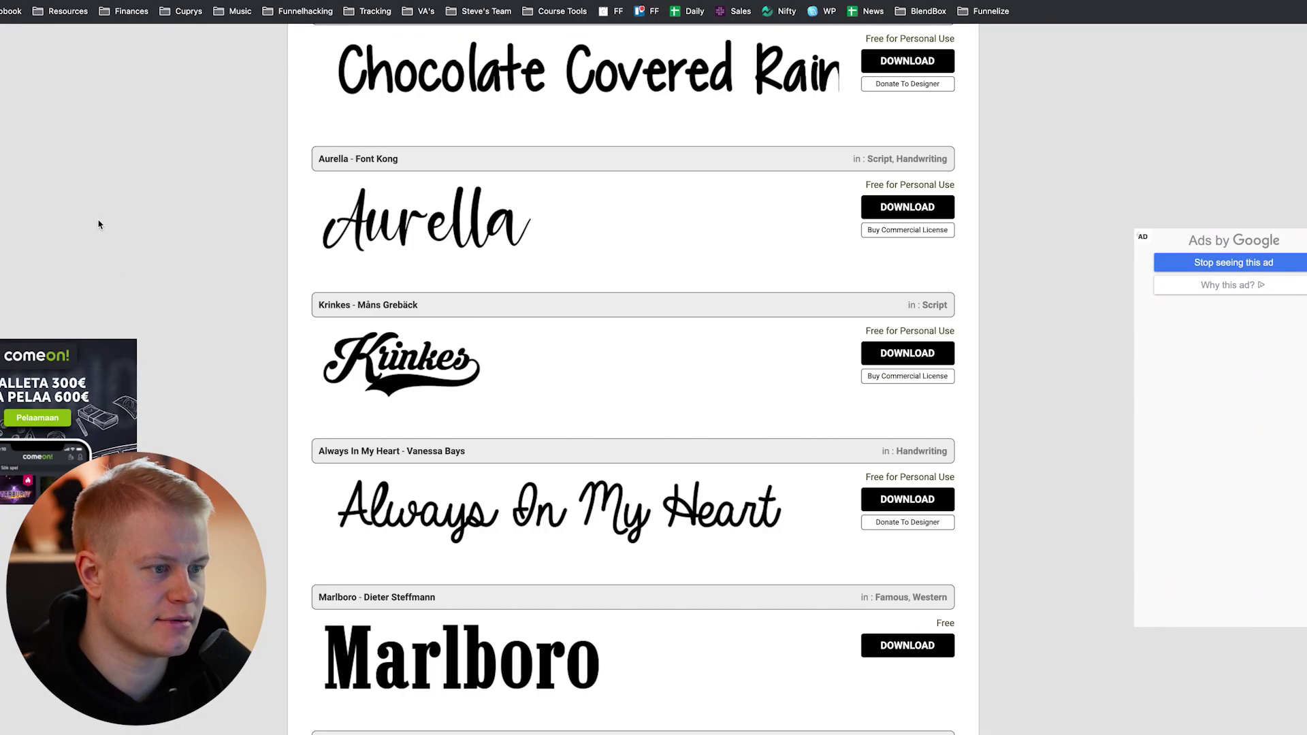
pyautogui.scroll(9, 99, 223)
pyautogui.scroll(4, 100, 223)
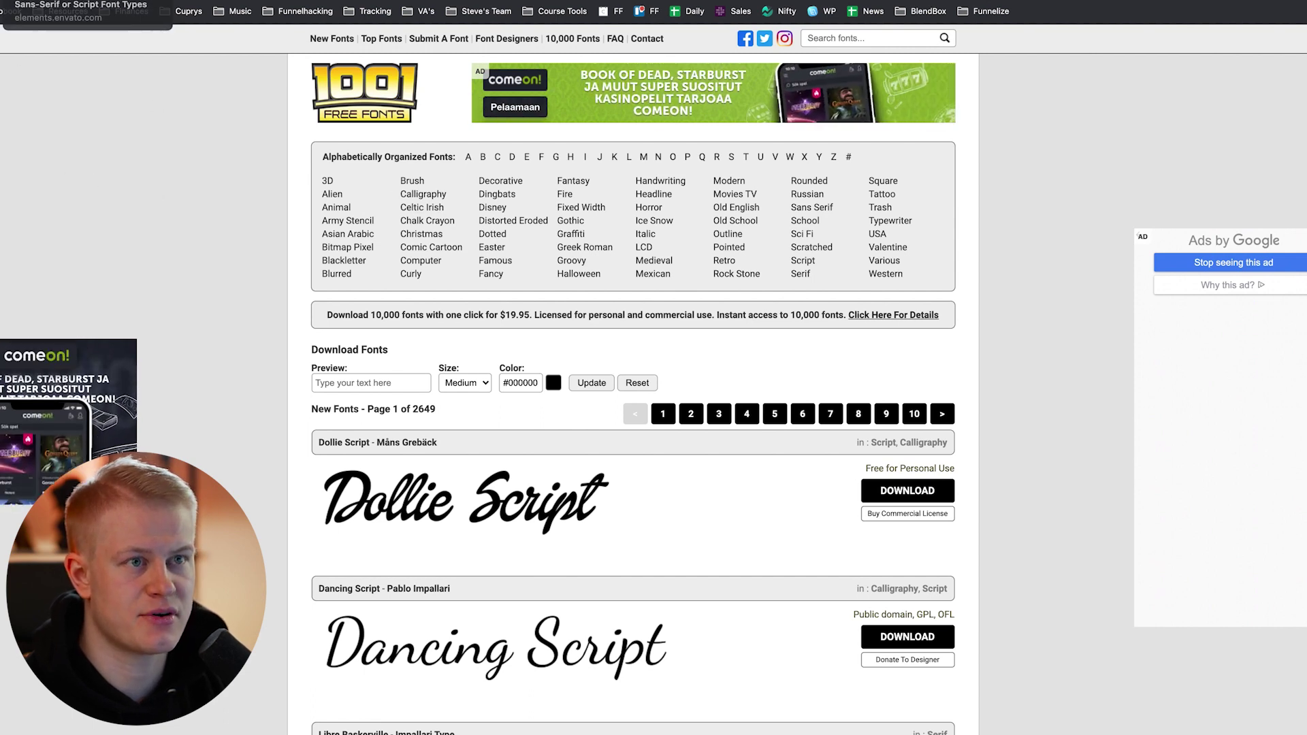
pyautogui.click(86, 0)
pyautogui.scroll(-2, 36, 368)
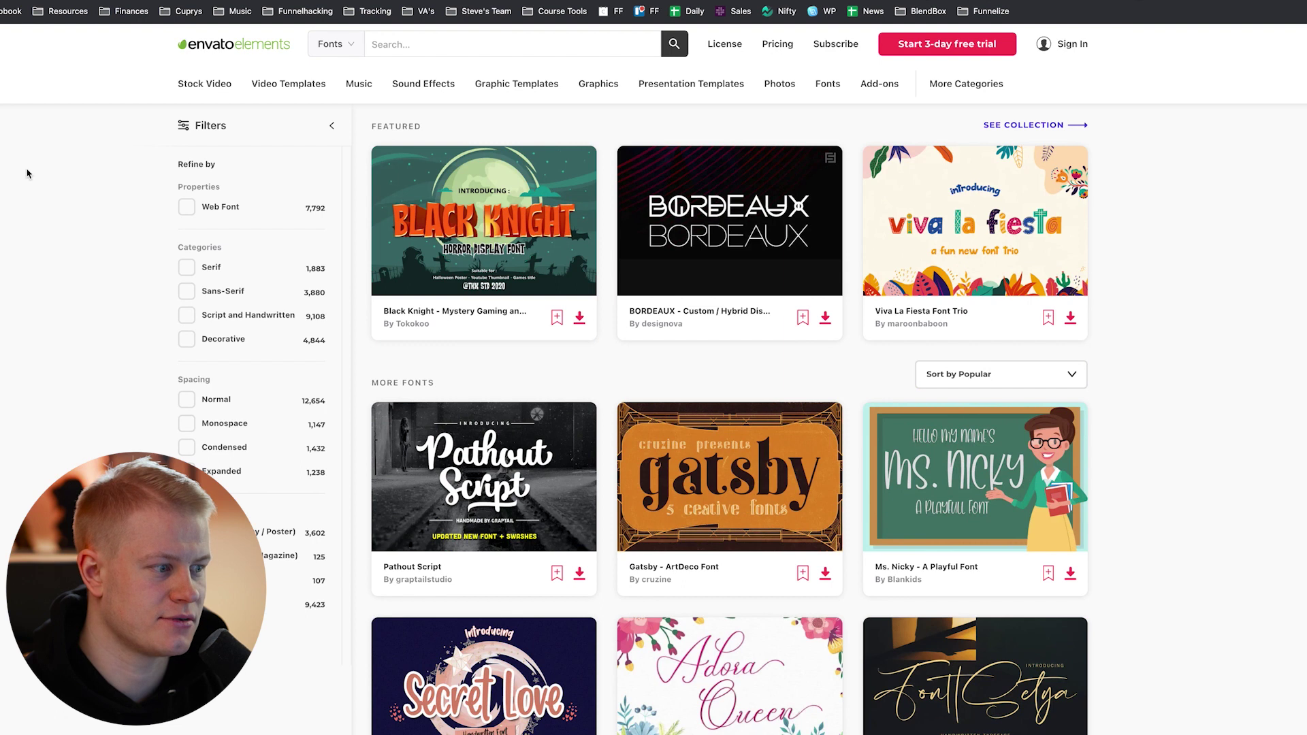
pyautogui.click(225, 0)
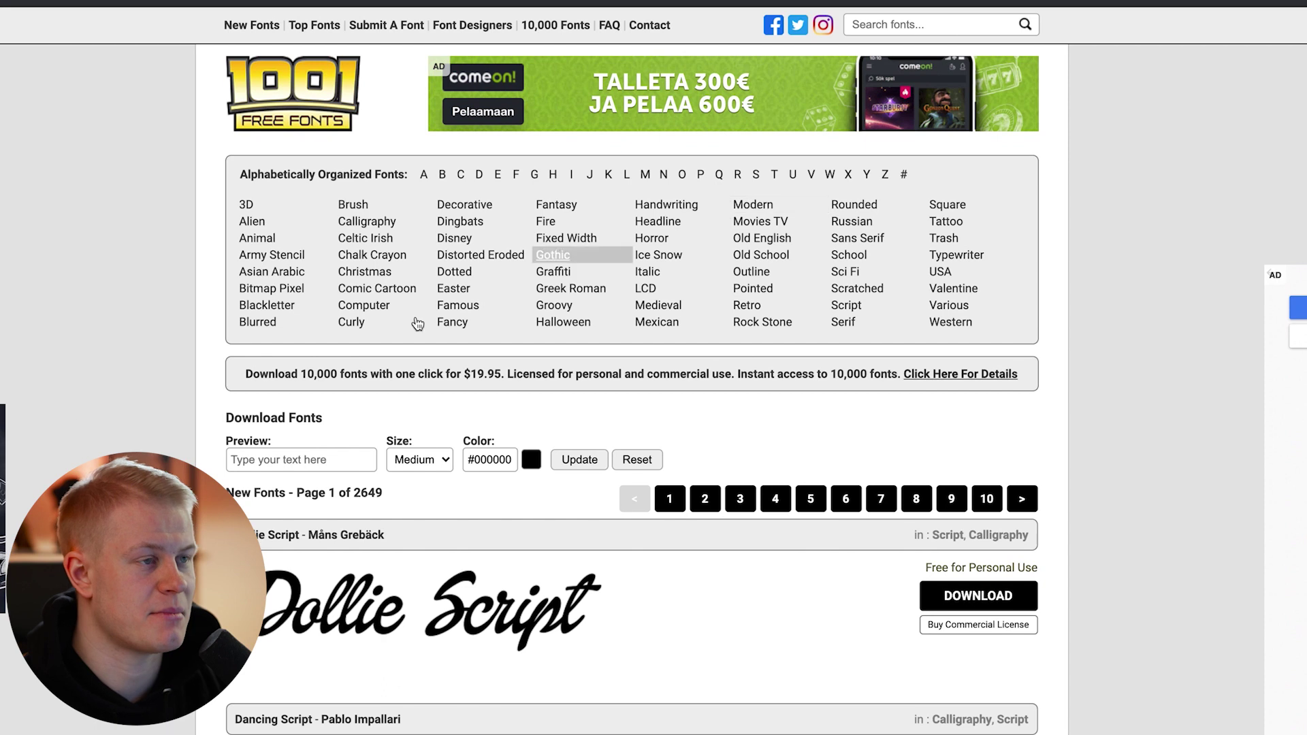
# Browse the Modern category, headed by Airstrike, Monterey and Highland Gothic
pyautogui.click(753, 204)
pyautogui.scroll(-5, 654, 367)
pyautogui.scroll(-8, 653, 368)
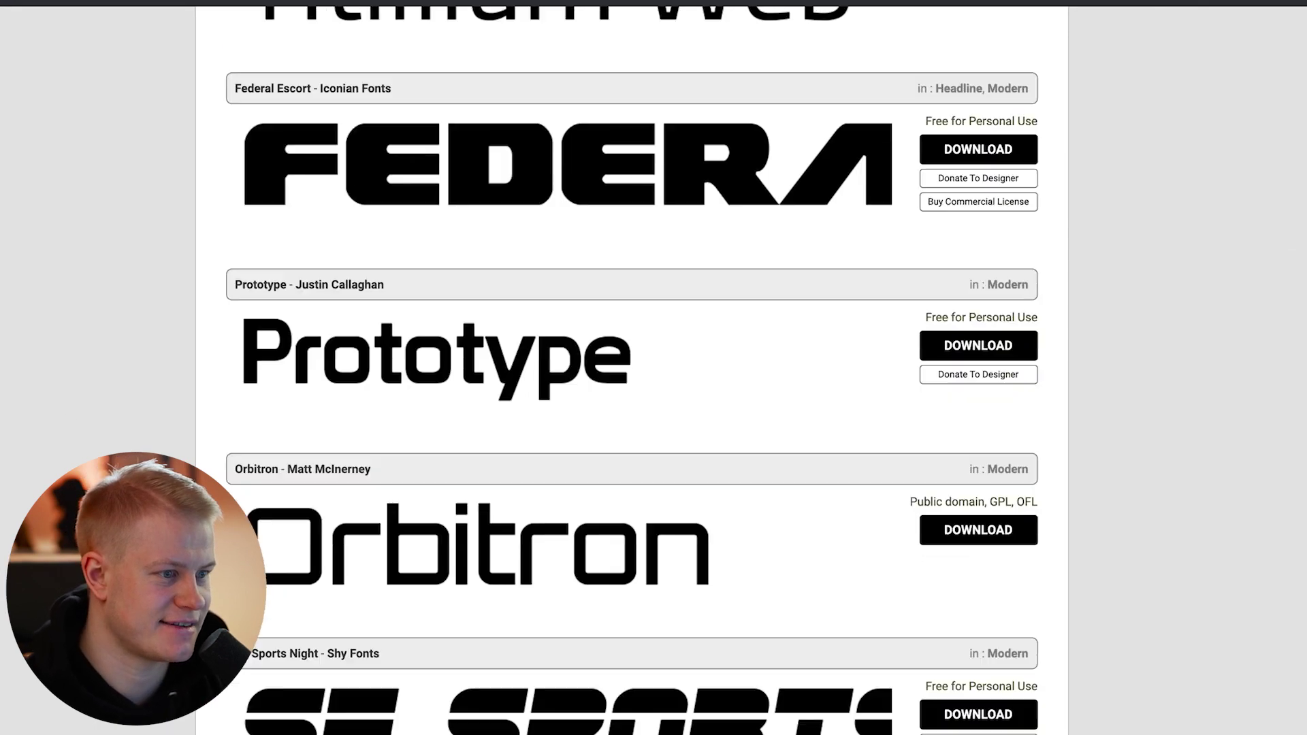
pyautogui.scroll(-2, 653, 368)
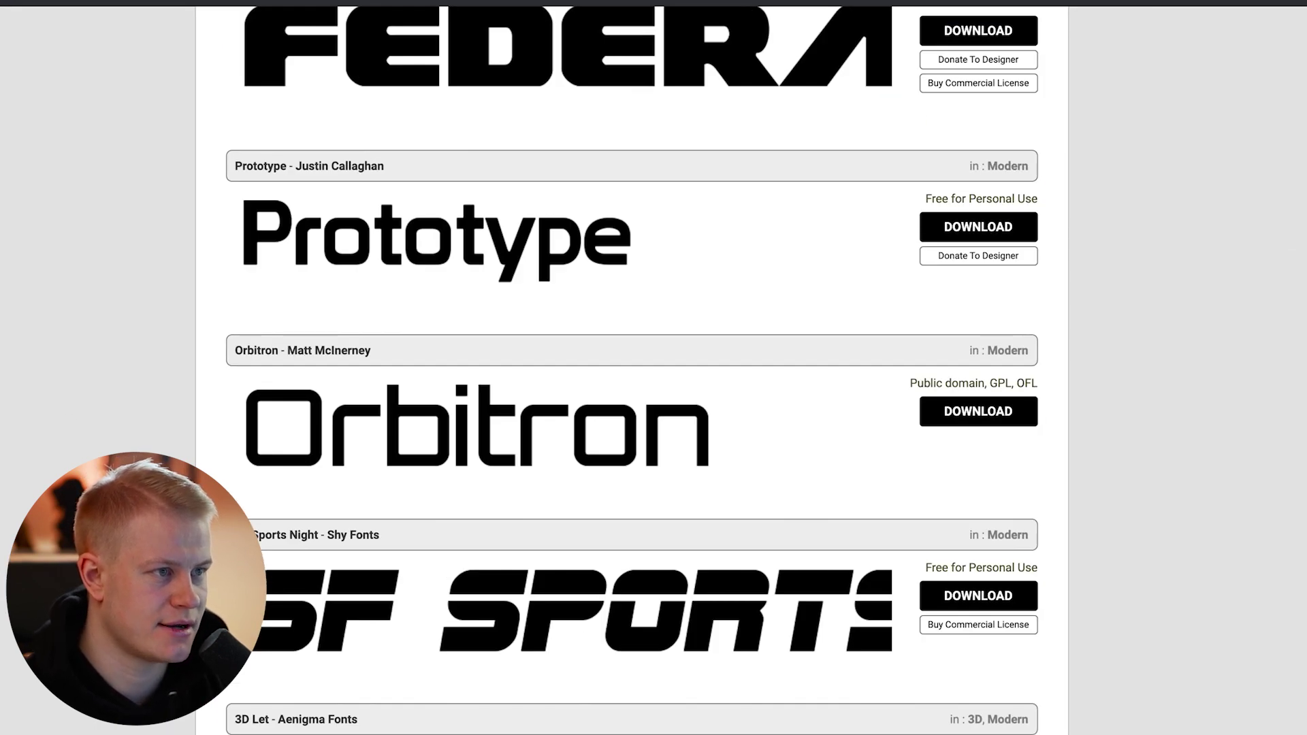
pyautogui.scroll(10, 628, 504)
pyautogui.scroll(10, 628, 503)
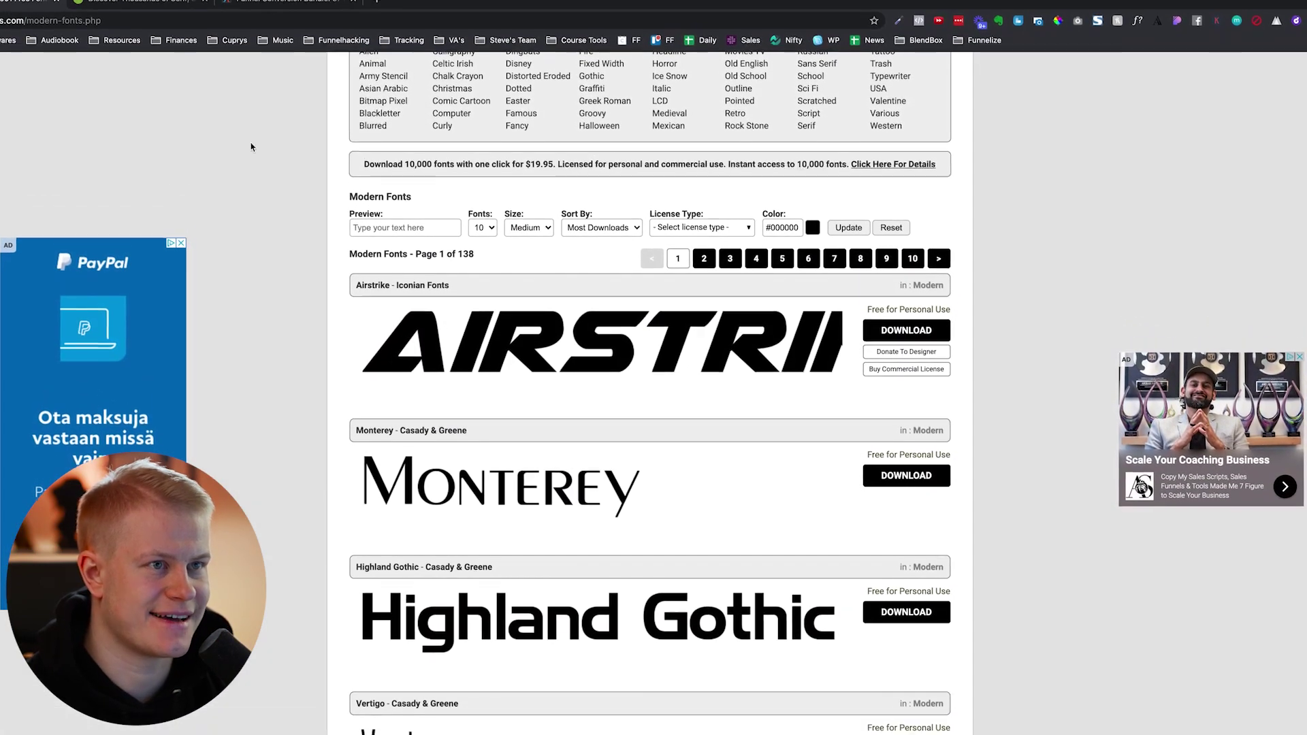
# Bring up the Envato Elements fonts page and scroll through its font grid
pyautogui.click(158, 21)
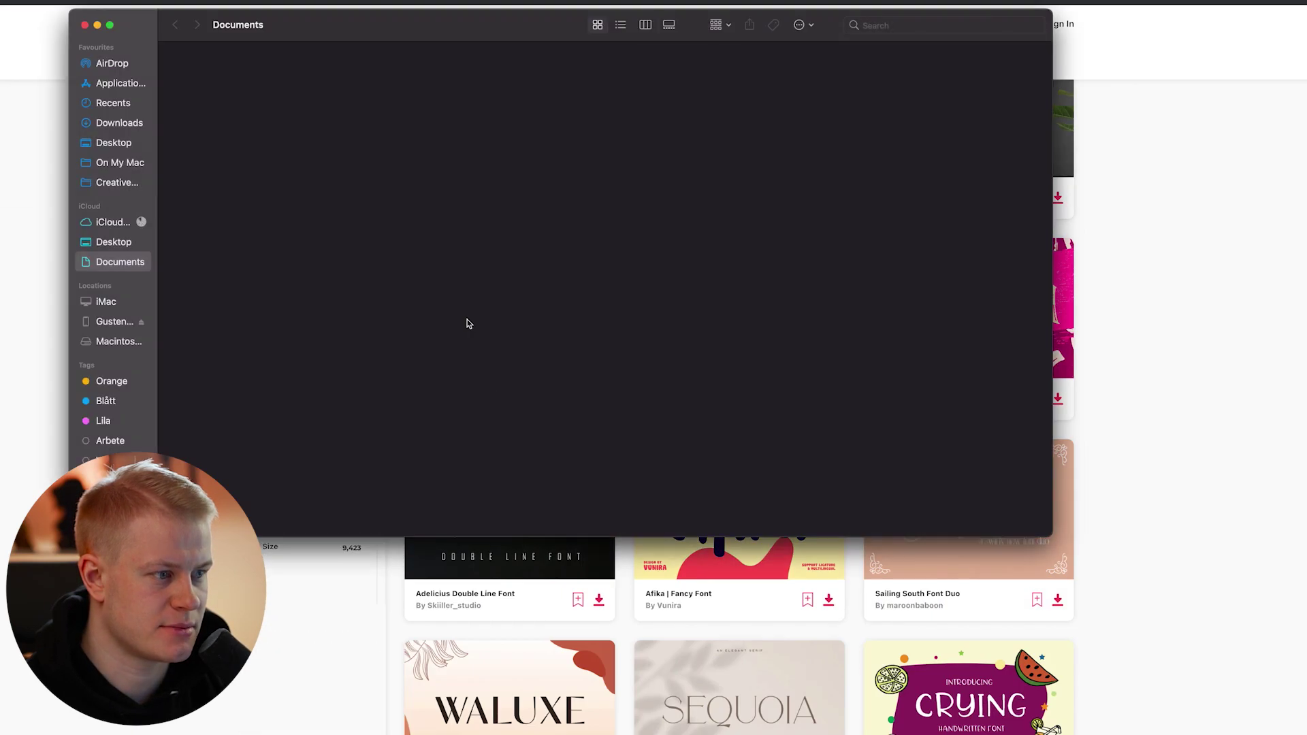
pyautogui.click(587, 606)
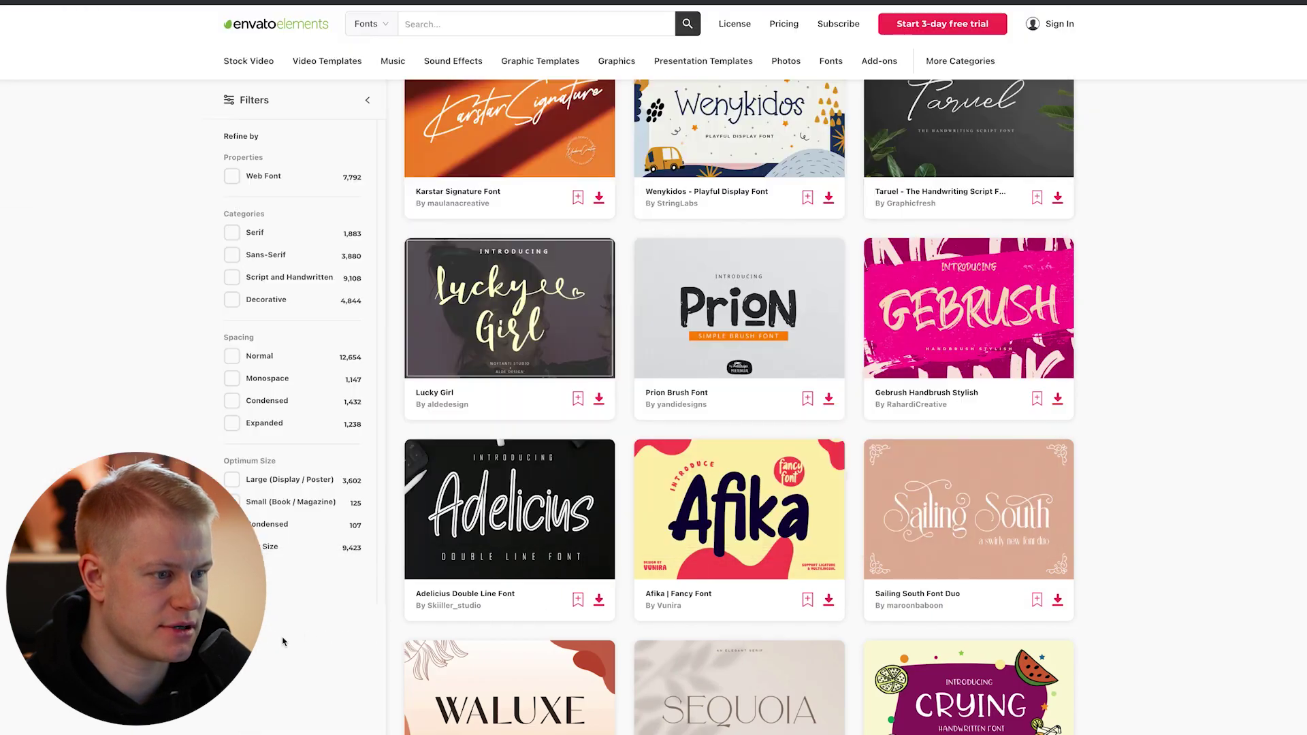
pyautogui.scroll(-5, 892, 537)
pyautogui.scroll(-5, 891, 538)
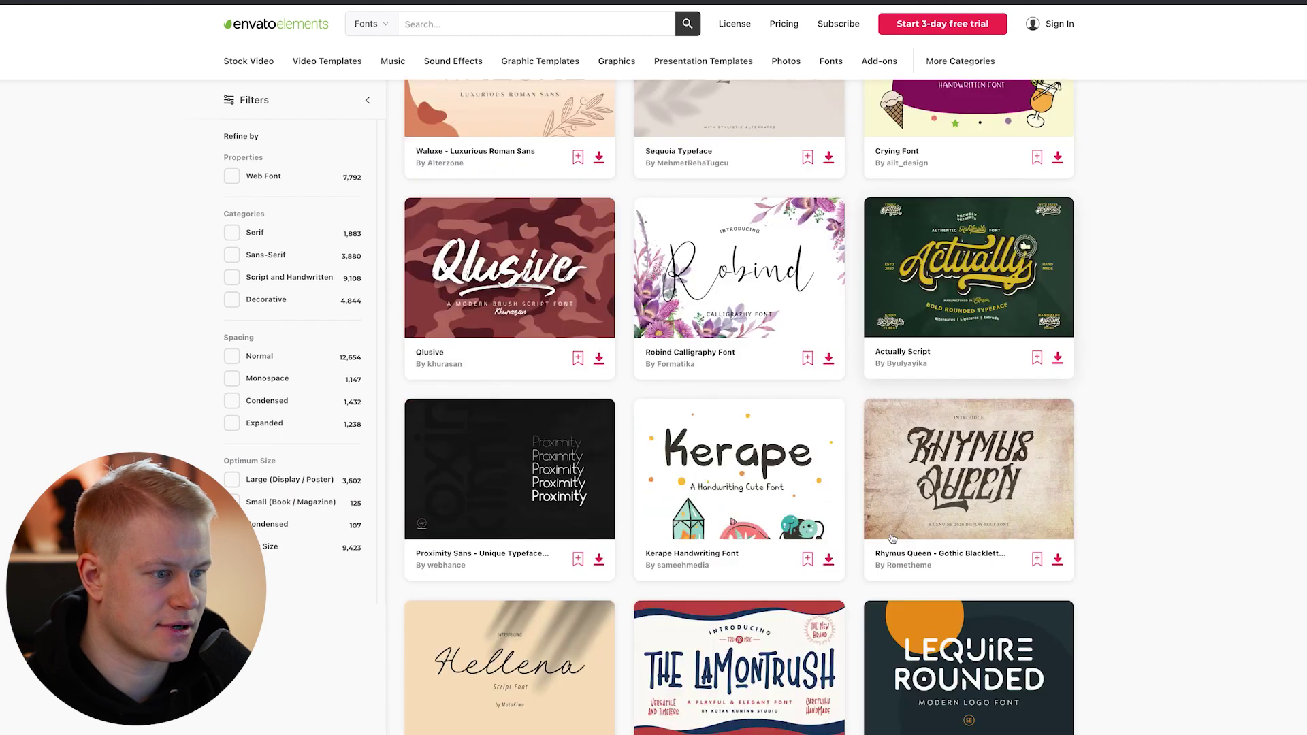
pyautogui.scroll(-5, 882, 538)
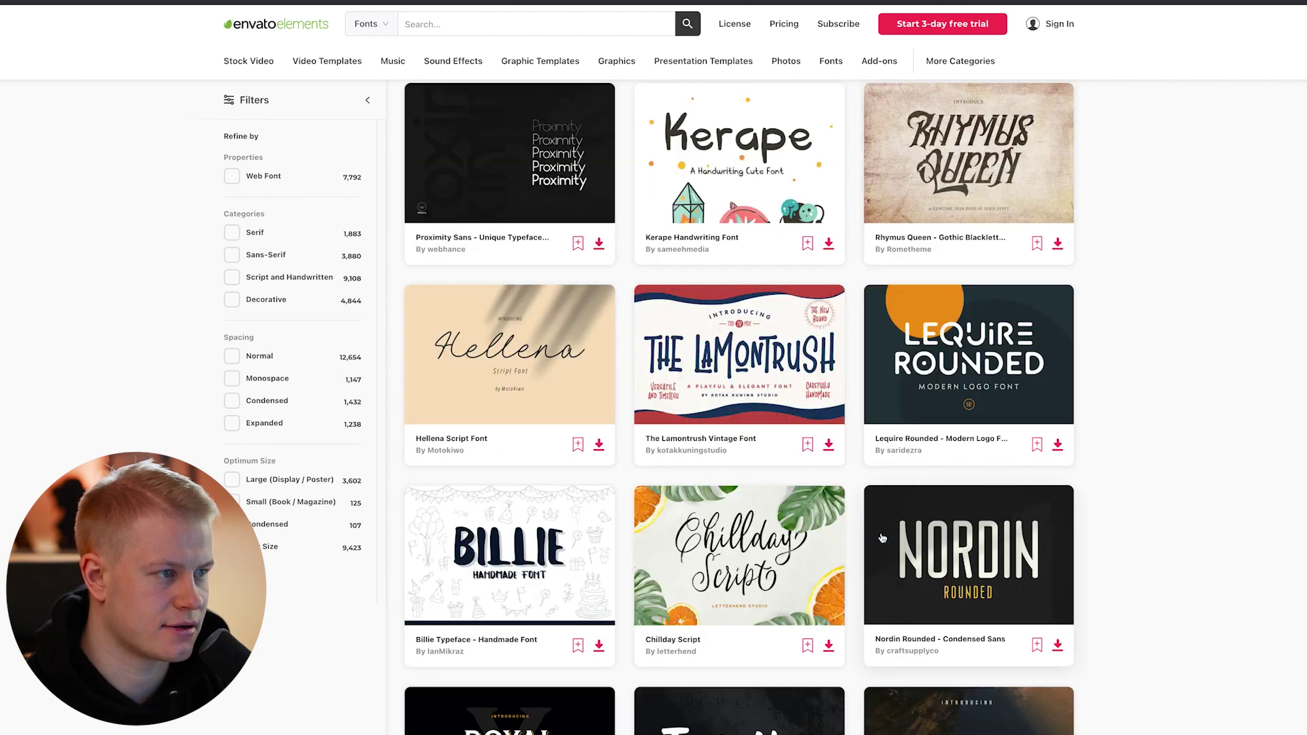
# Open the Proximity Sans font page and look through its details
pyautogui.click(525, 224)
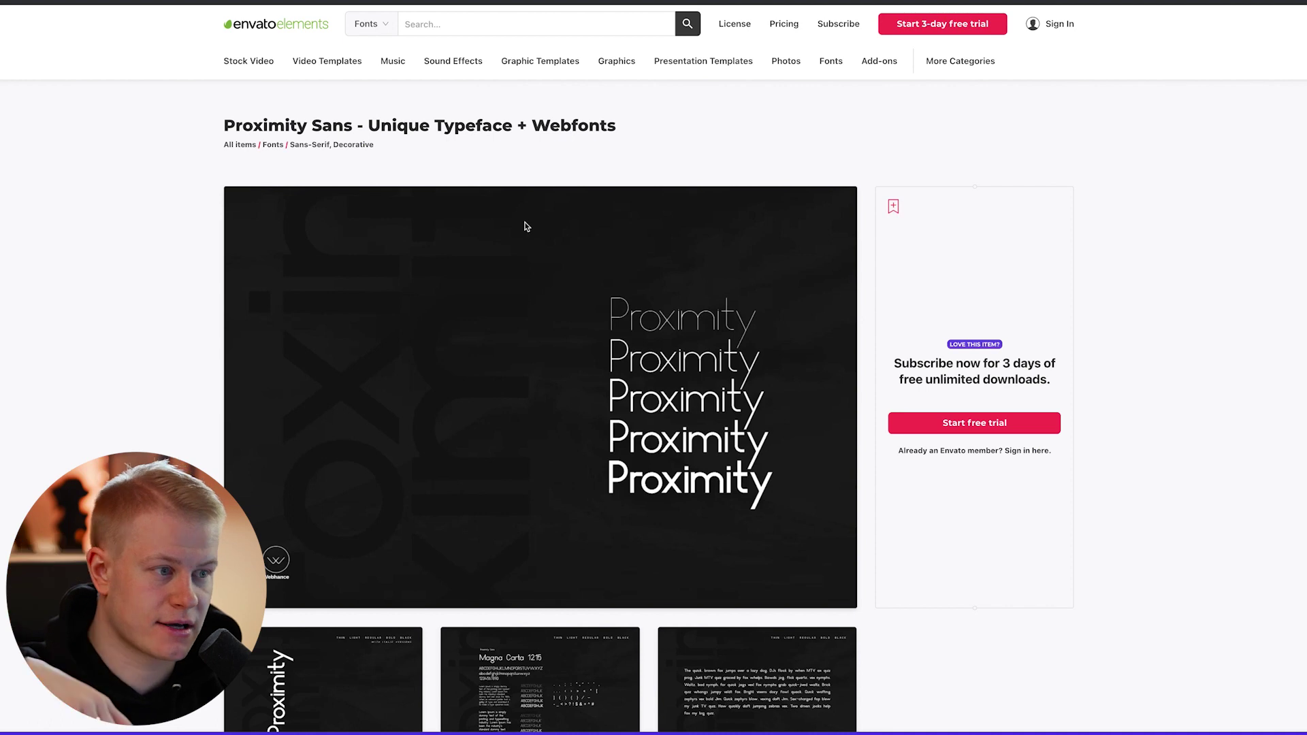
pyautogui.scroll(-8, 523, 283)
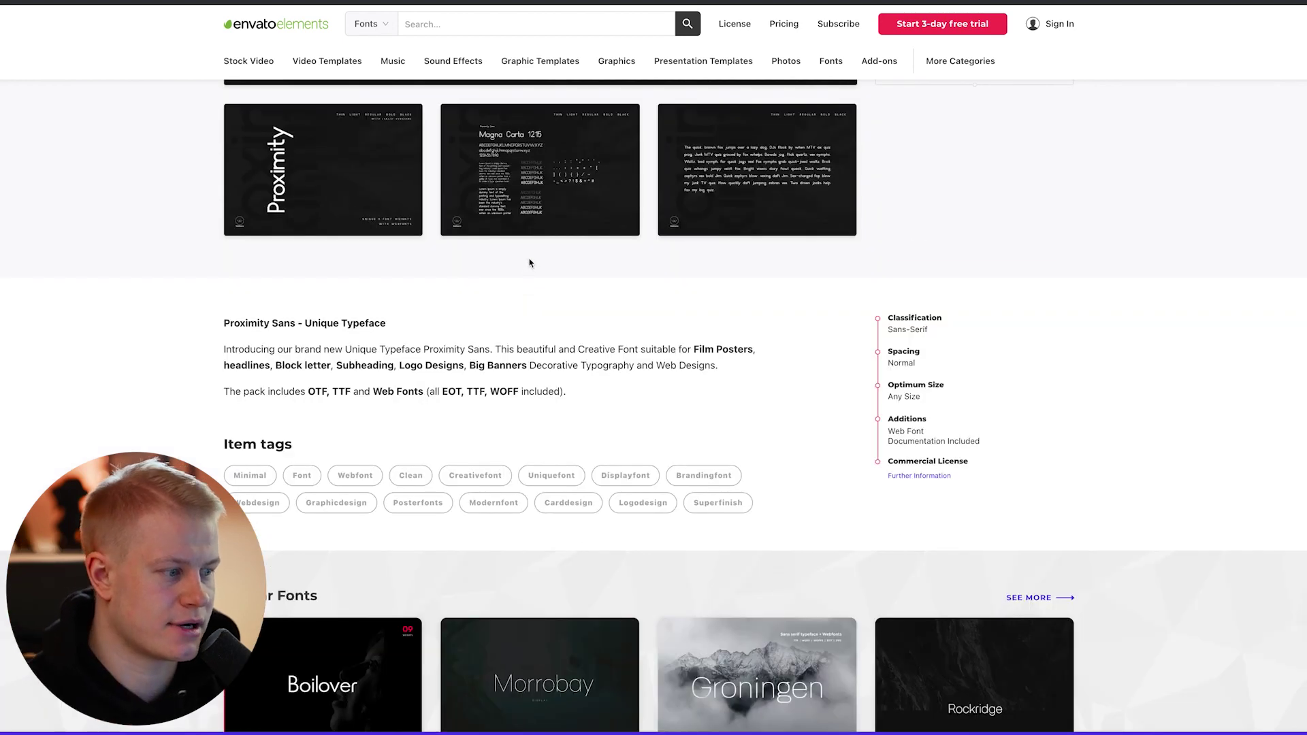
pyautogui.scroll(5, 528, 260)
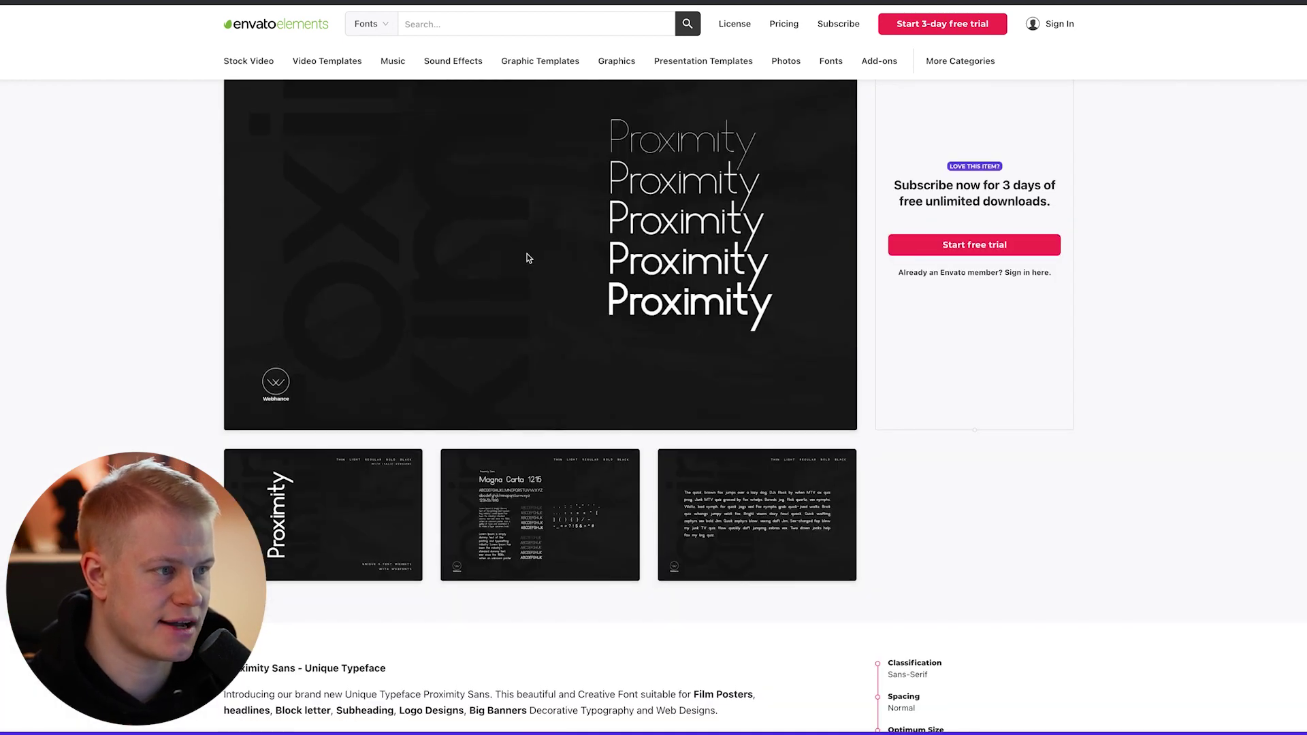
pyautogui.scroll(3, 733, 308)
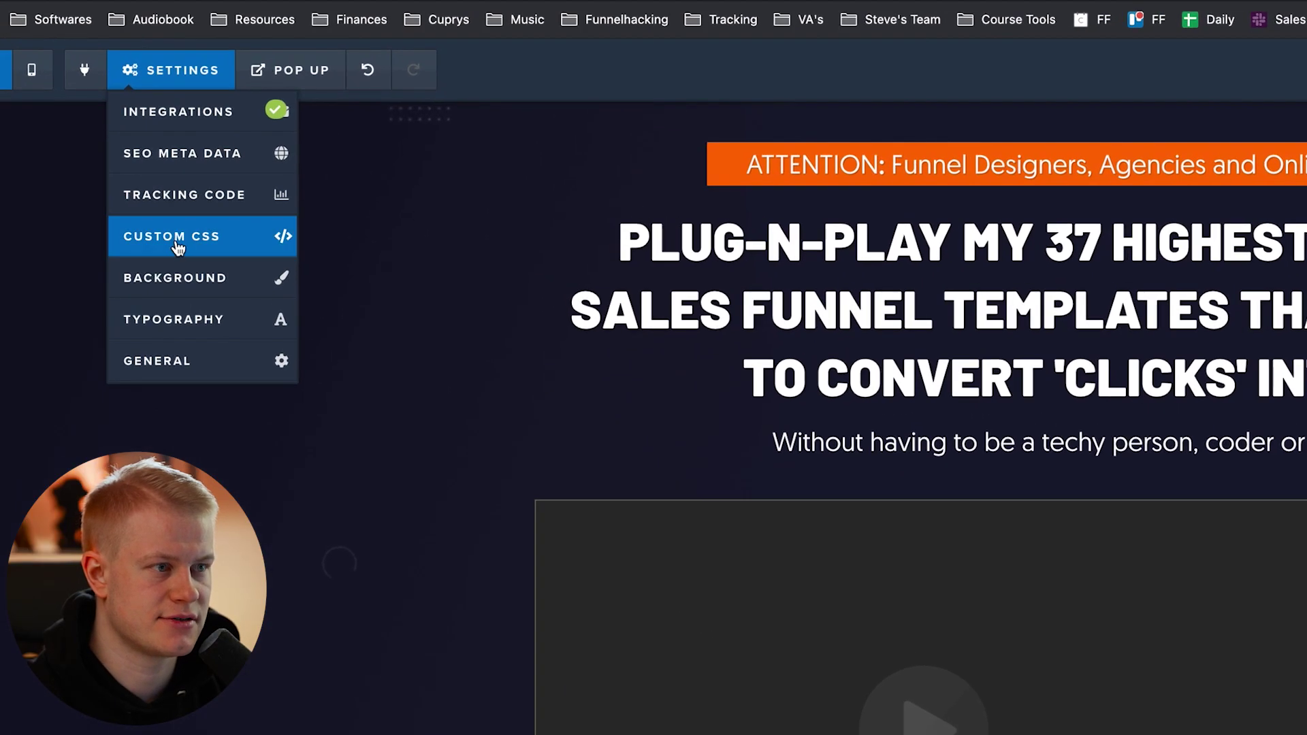
pyautogui.click(177, 239)
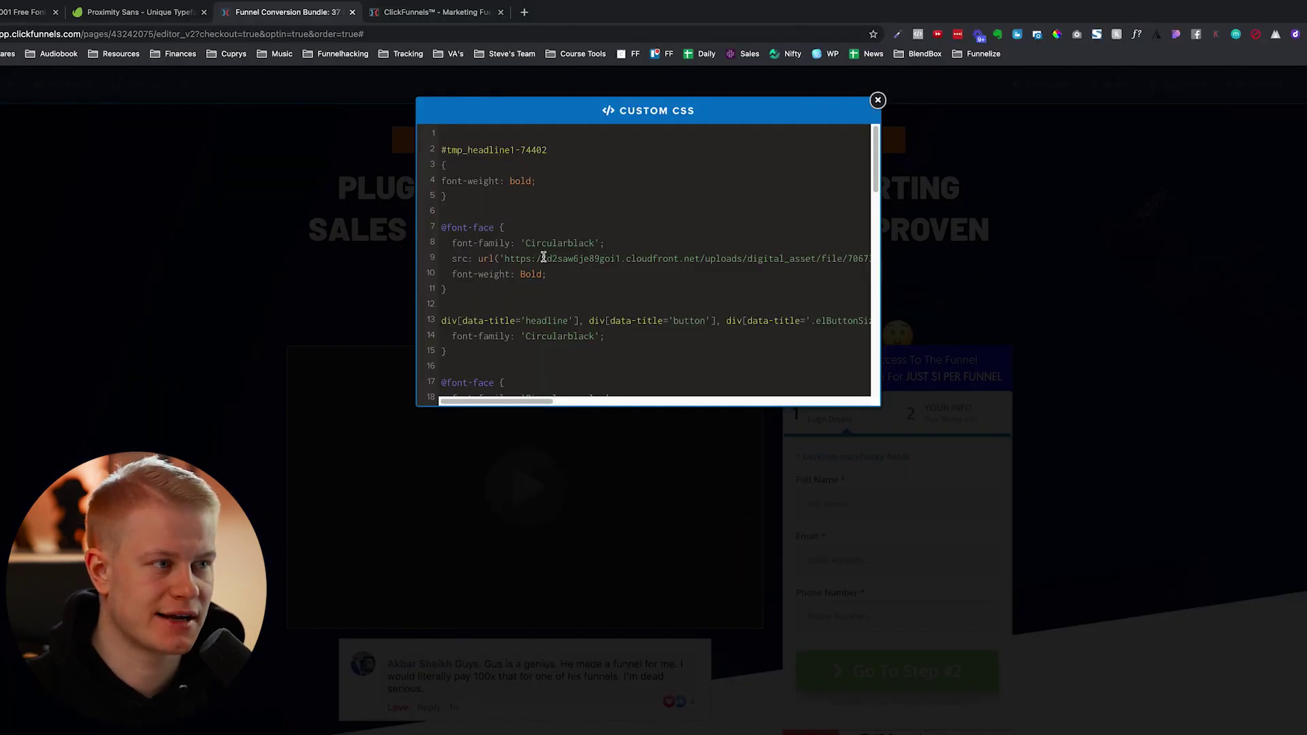
pyautogui.moveTo(543, 257); pyautogui.dragTo(762, 256)
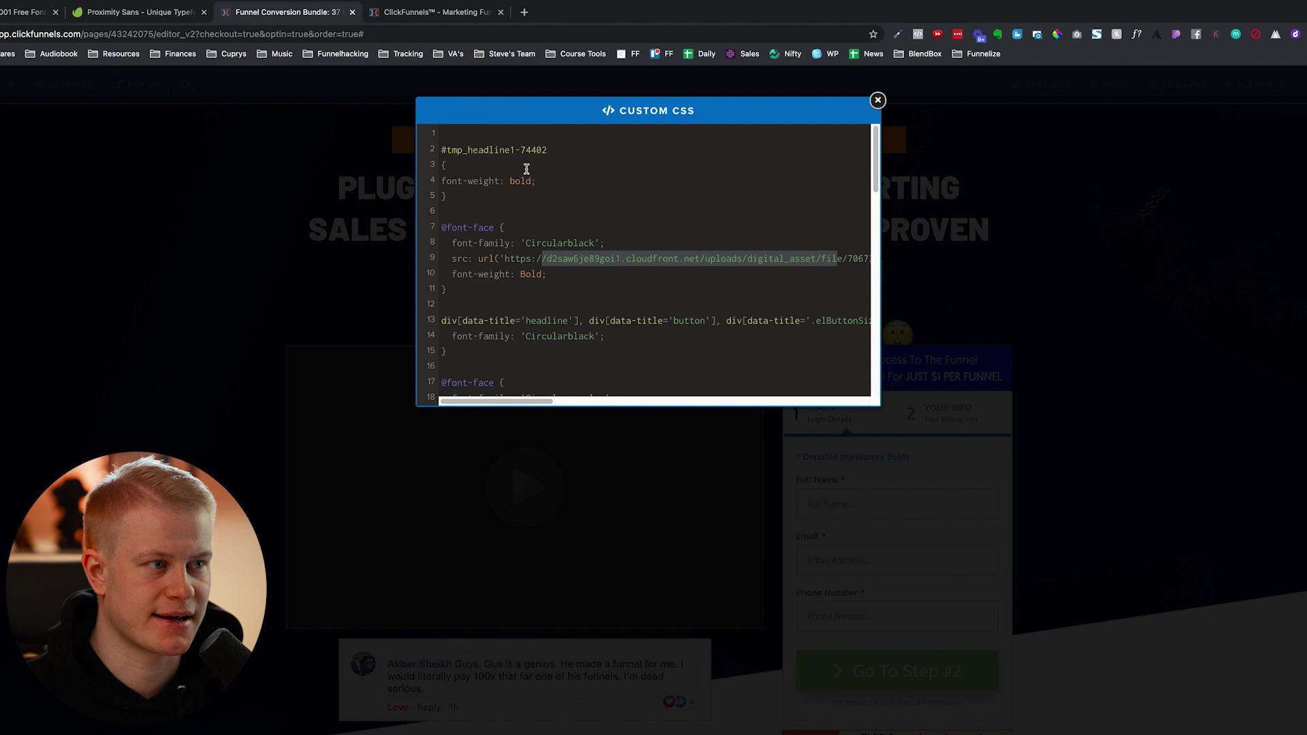
# Review the uploaded font files in the Digital Assets list
pyautogui.click(409, 12)
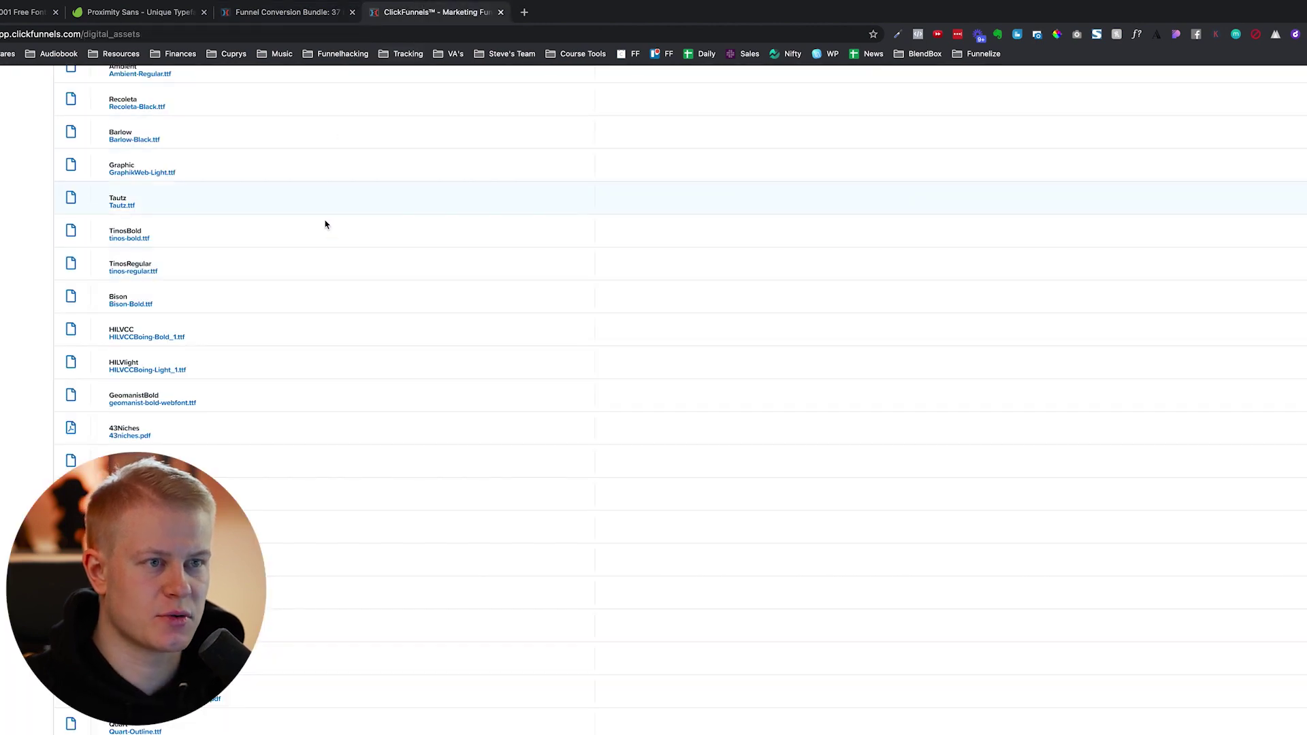
pyautogui.scroll(15, 330, 263)
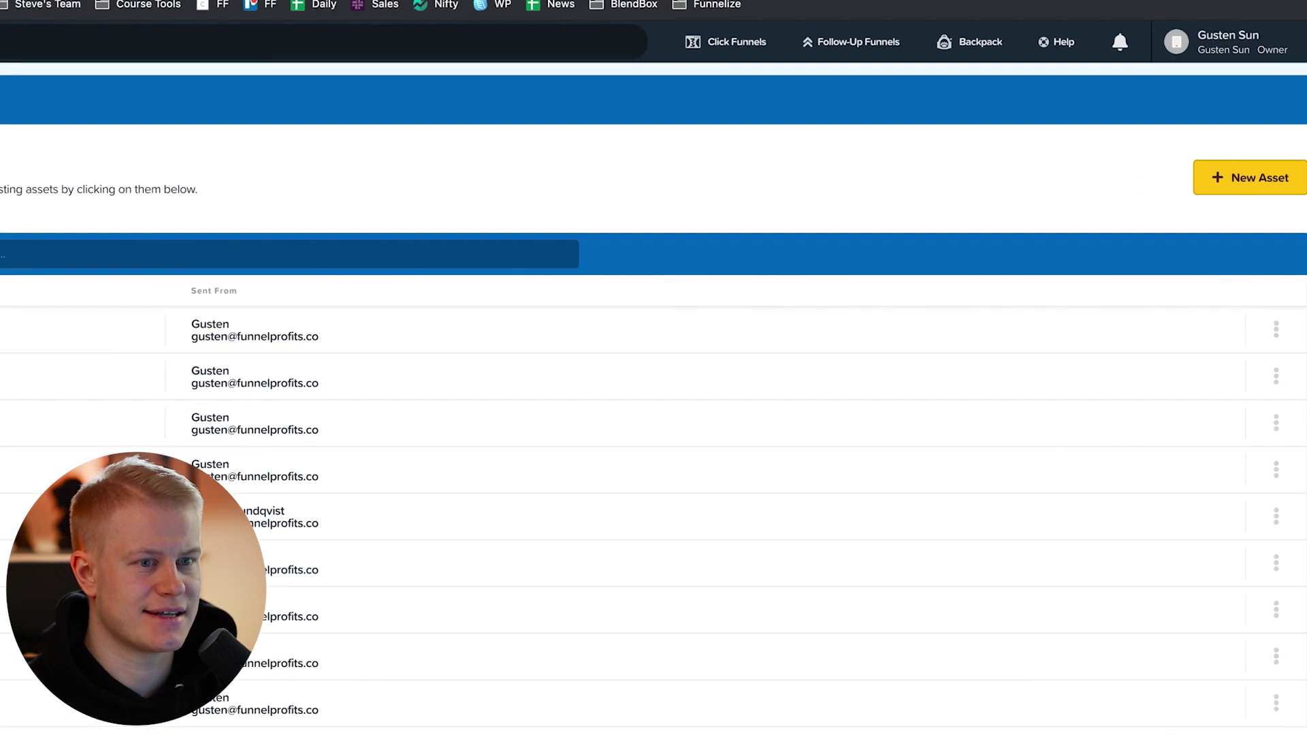
pyautogui.scroll(-10, 498, 387)
pyautogui.scroll(-5, 498, 386)
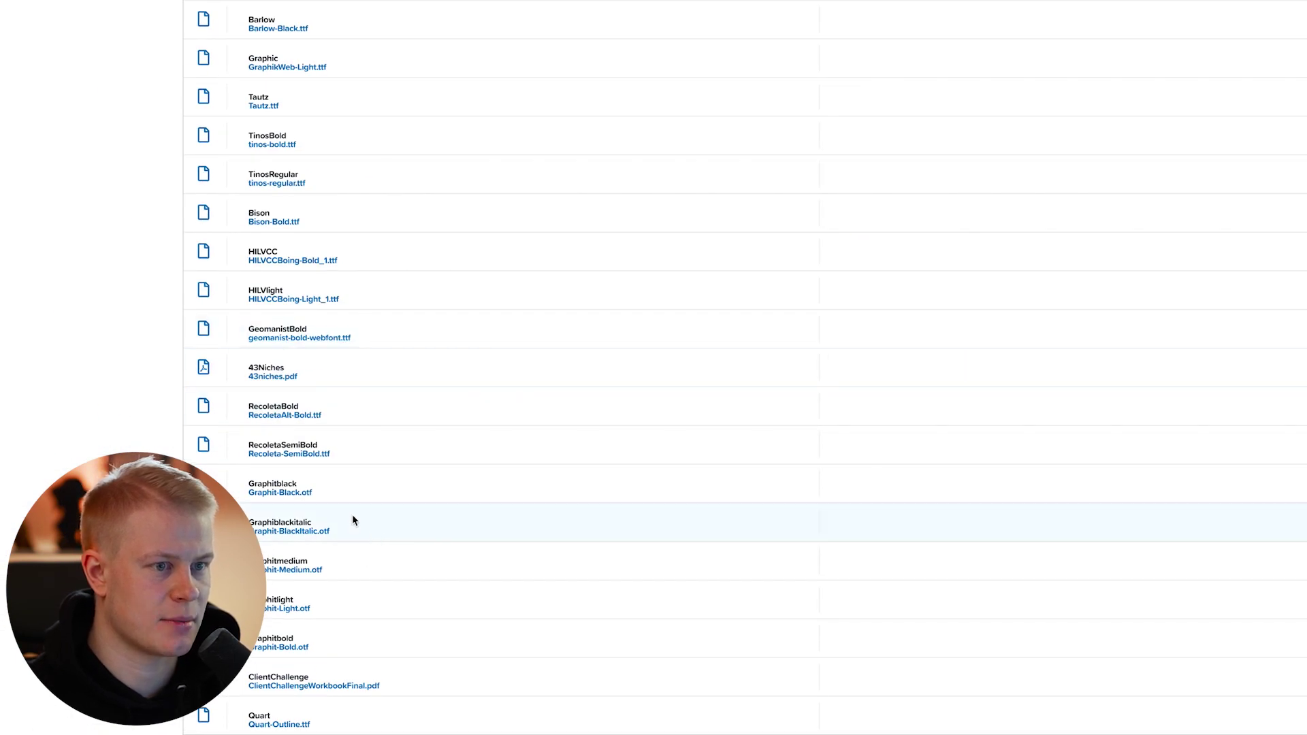
pyautogui.scroll(5, 953, 441)
pyautogui.scroll(10, 788, 461)
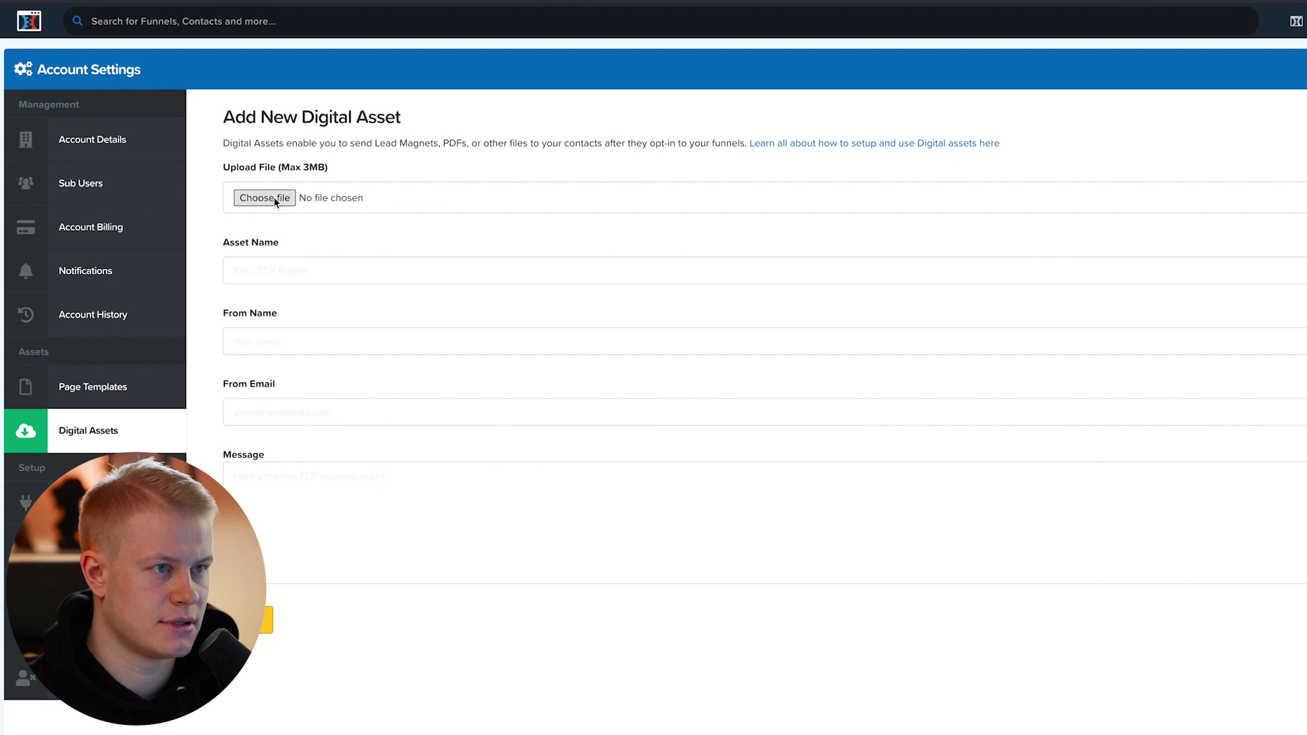
# Upload airstrikehalf.ttf as a new digital asset named Airstrike
pyautogui.click(275, 199)
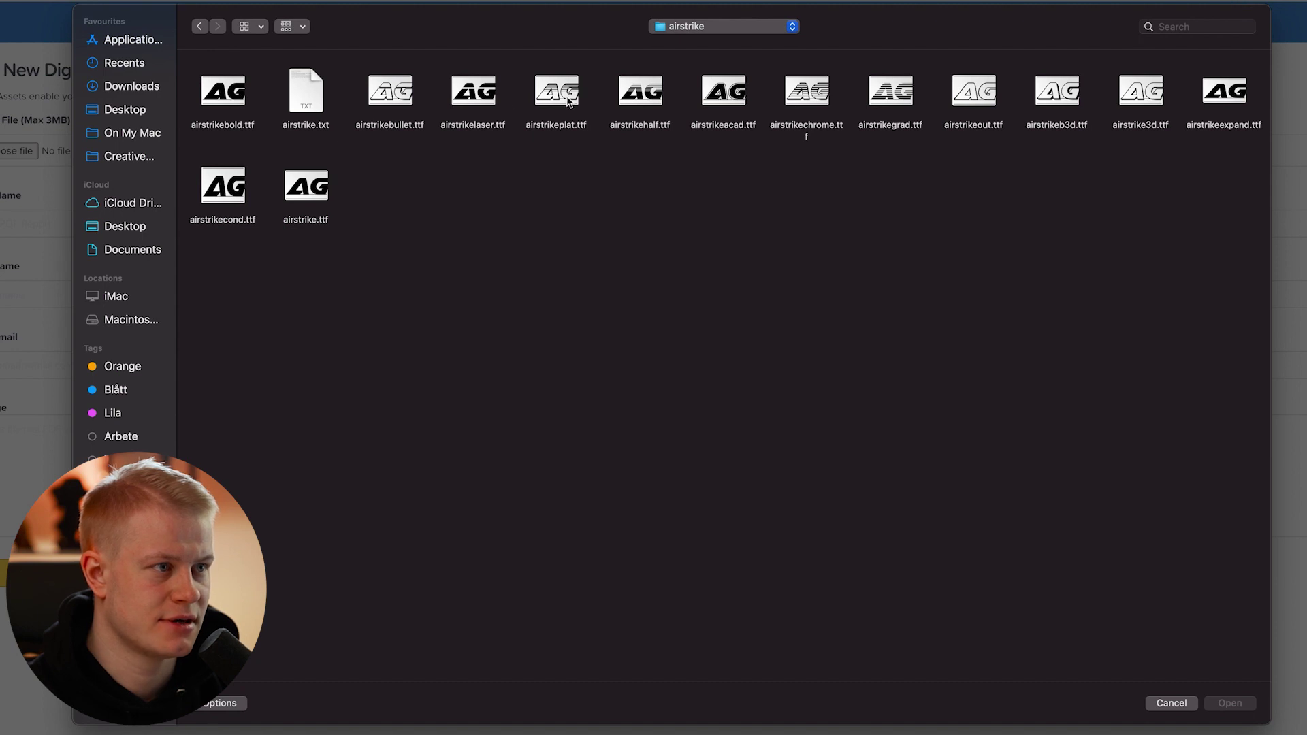
pyautogui.doubleClick(664, 94)
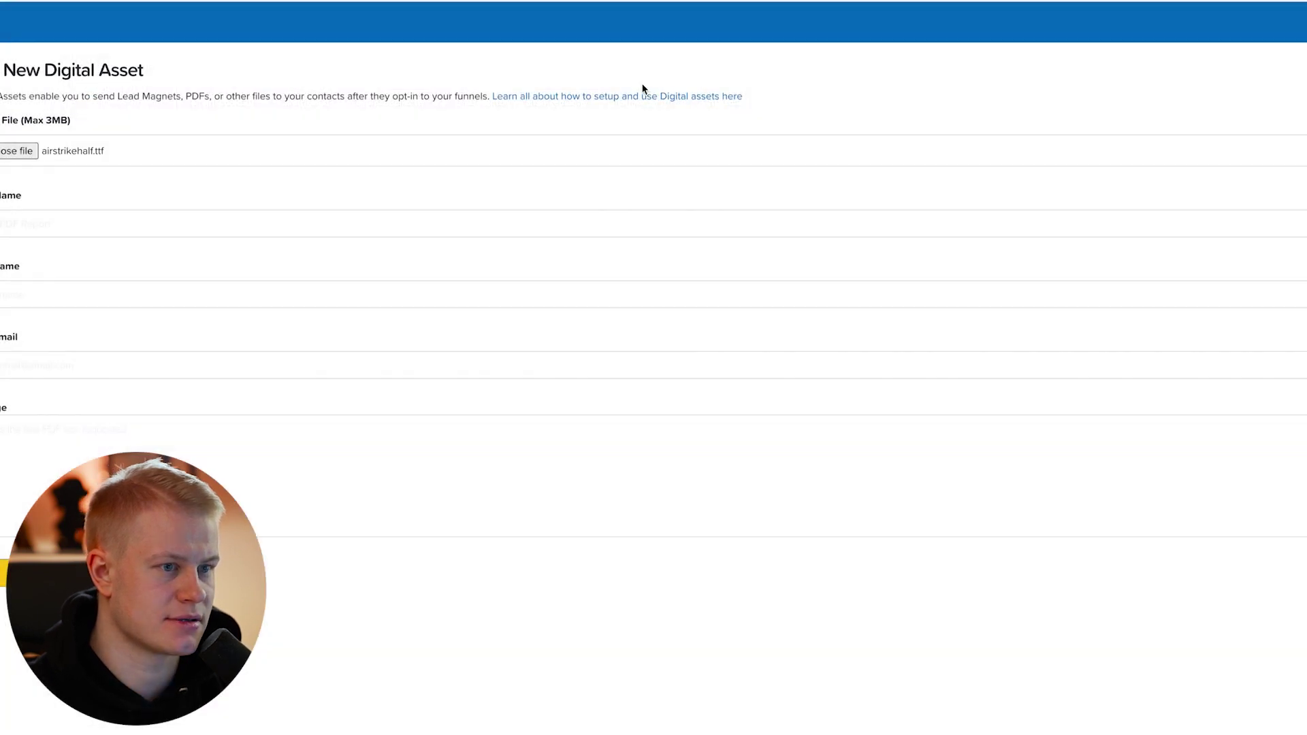
pyautogui.write('Airstrike')
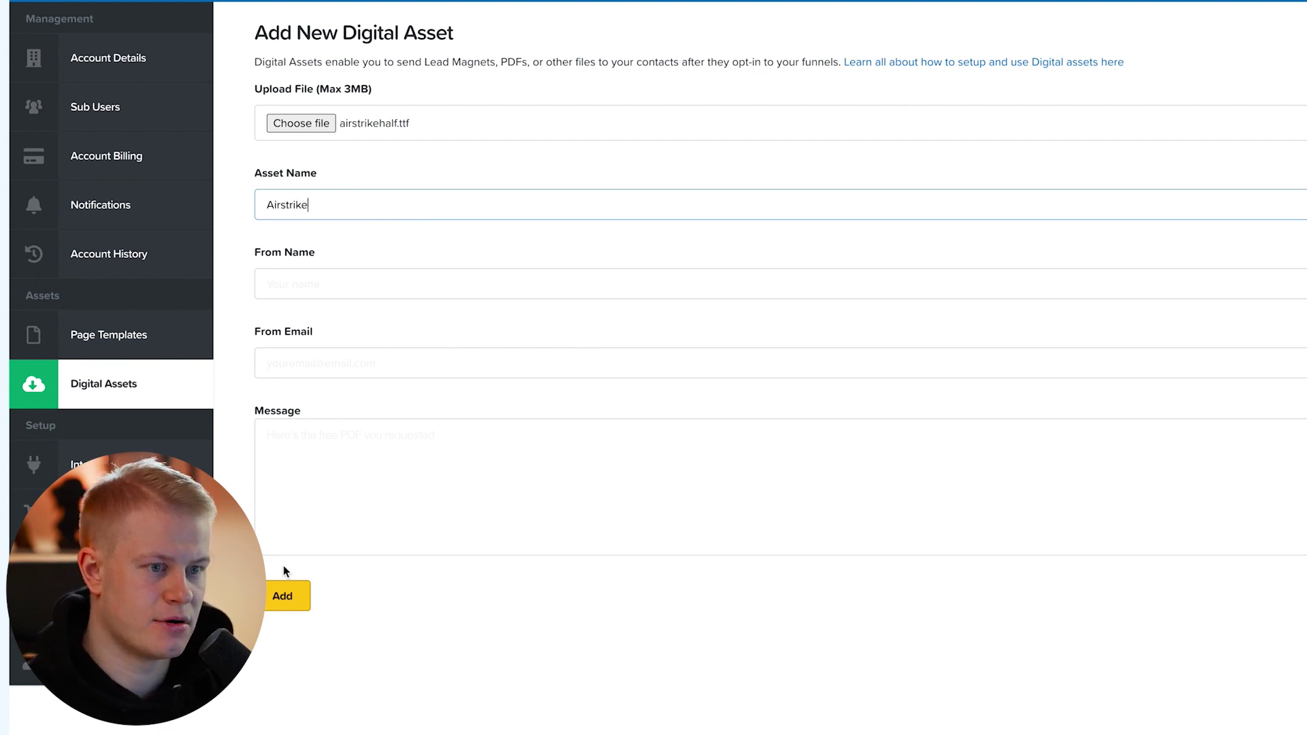
pyautogui.click(286, 592)
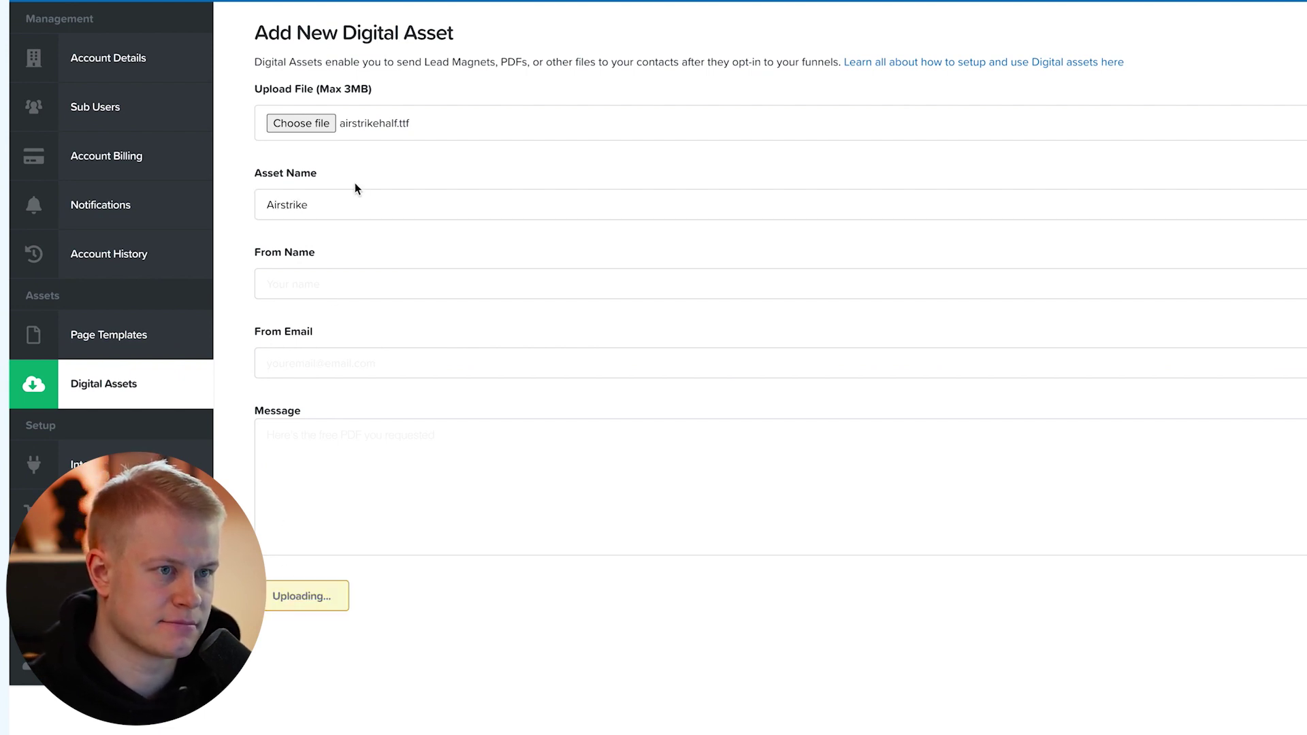
# Open the Airstrike asset and copy its hosted file link
pyautogui.scroll(-10, 414, 246)
pyautogui.scroll(-3, 399, 316)
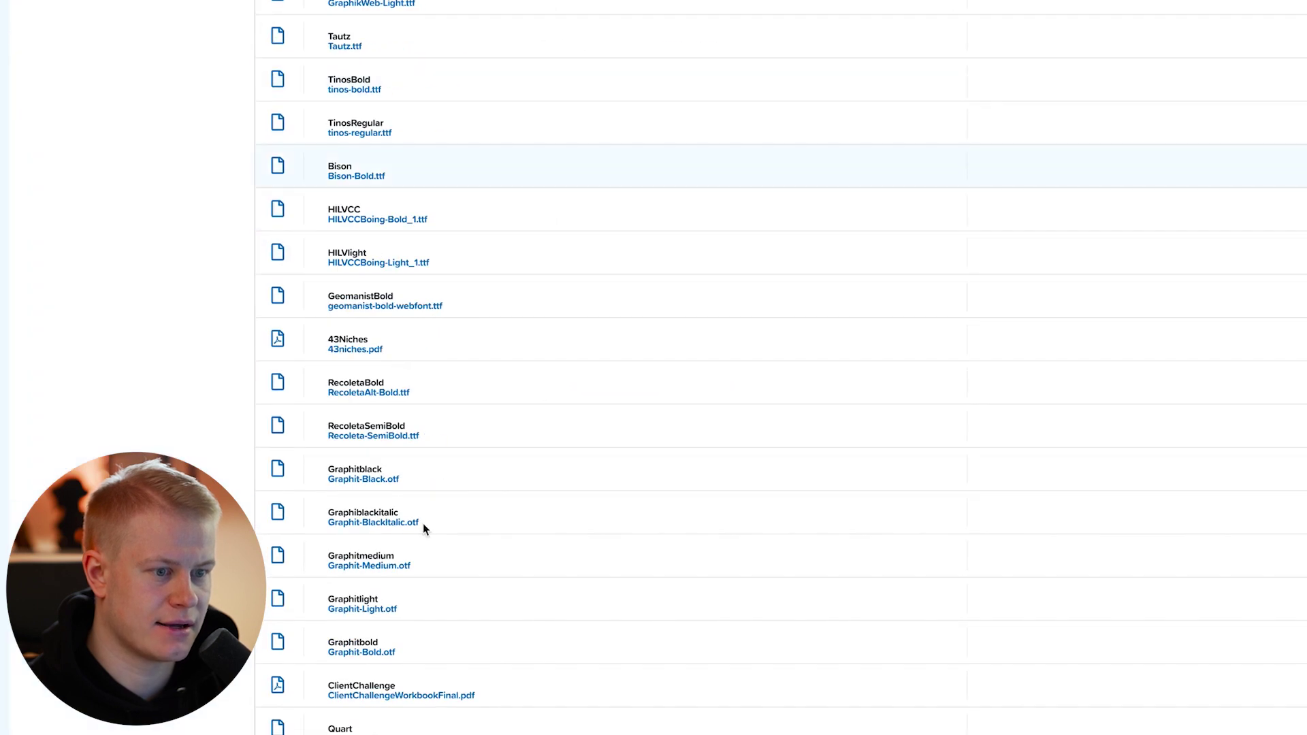
pyautogui.scroll(-2, 867, 420)
pyautogui.scroll(-1, 867, 420)
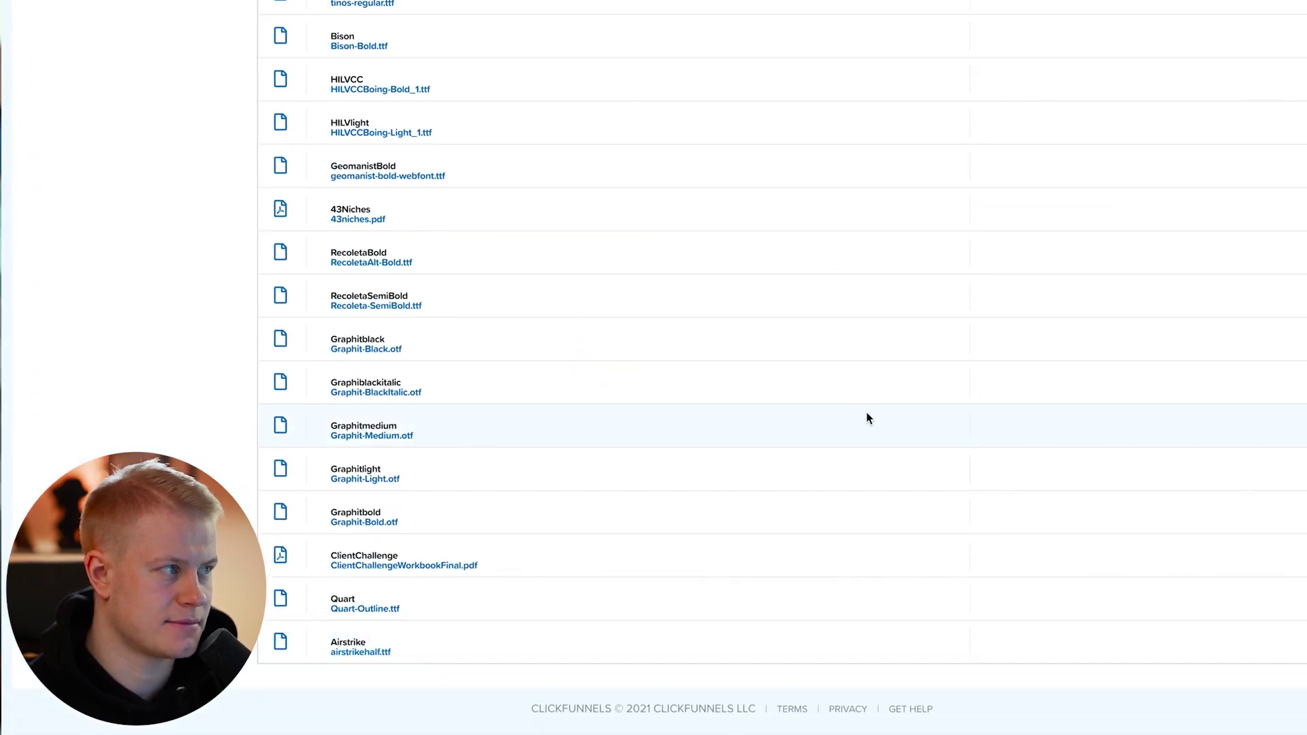
pyautogui.click(345, 651)
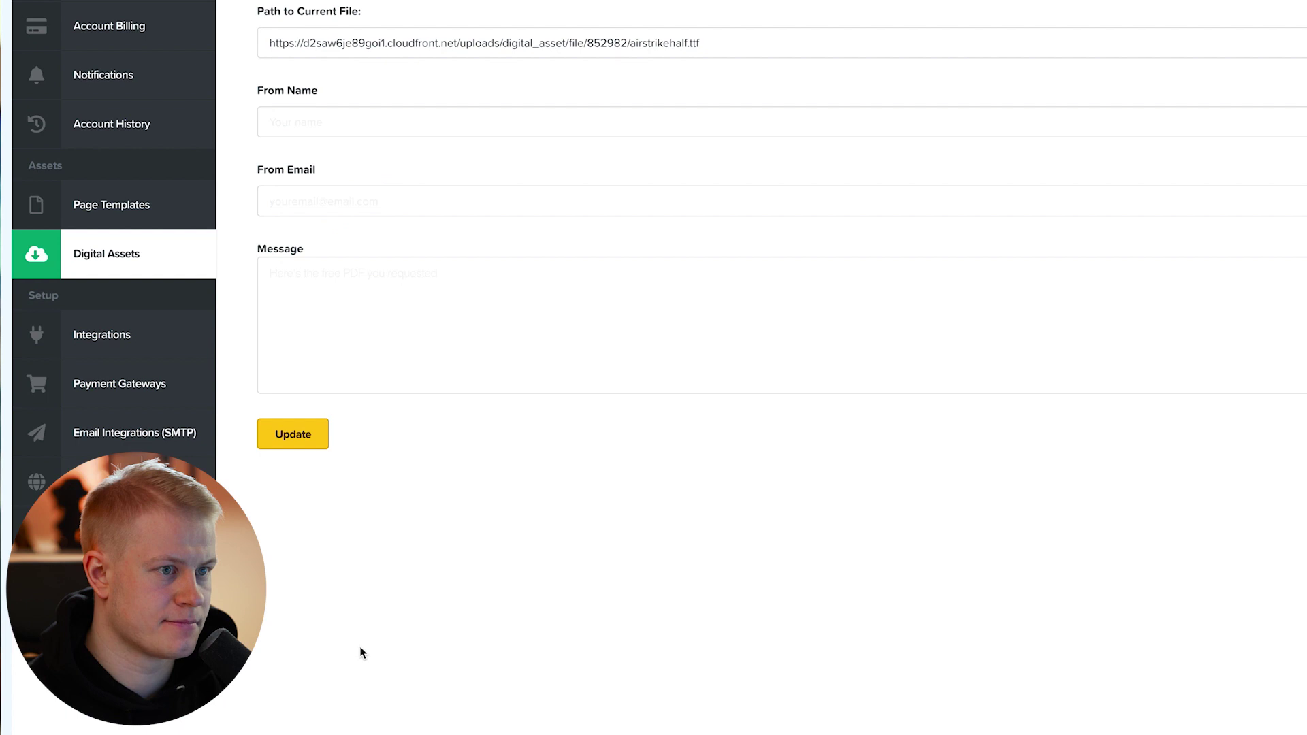
pyautogui.click(1153, 166)
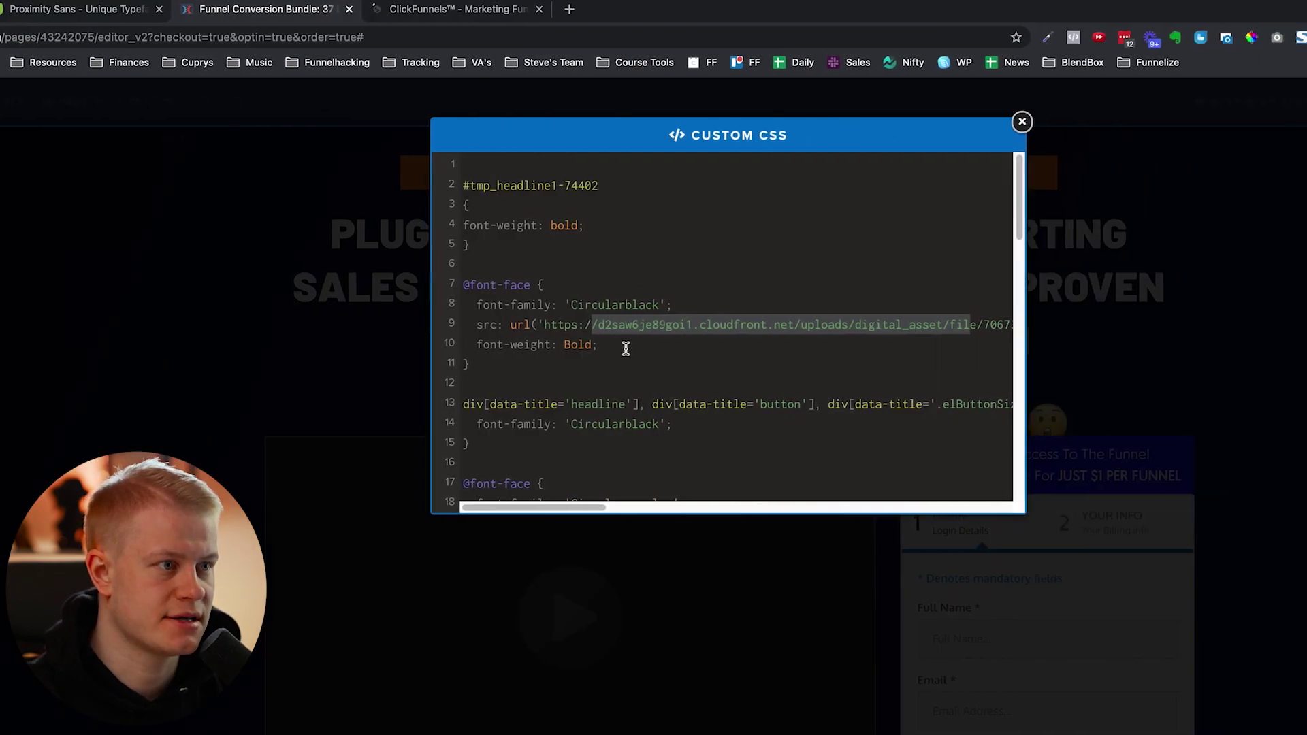
pyautogui.click(626, 348)
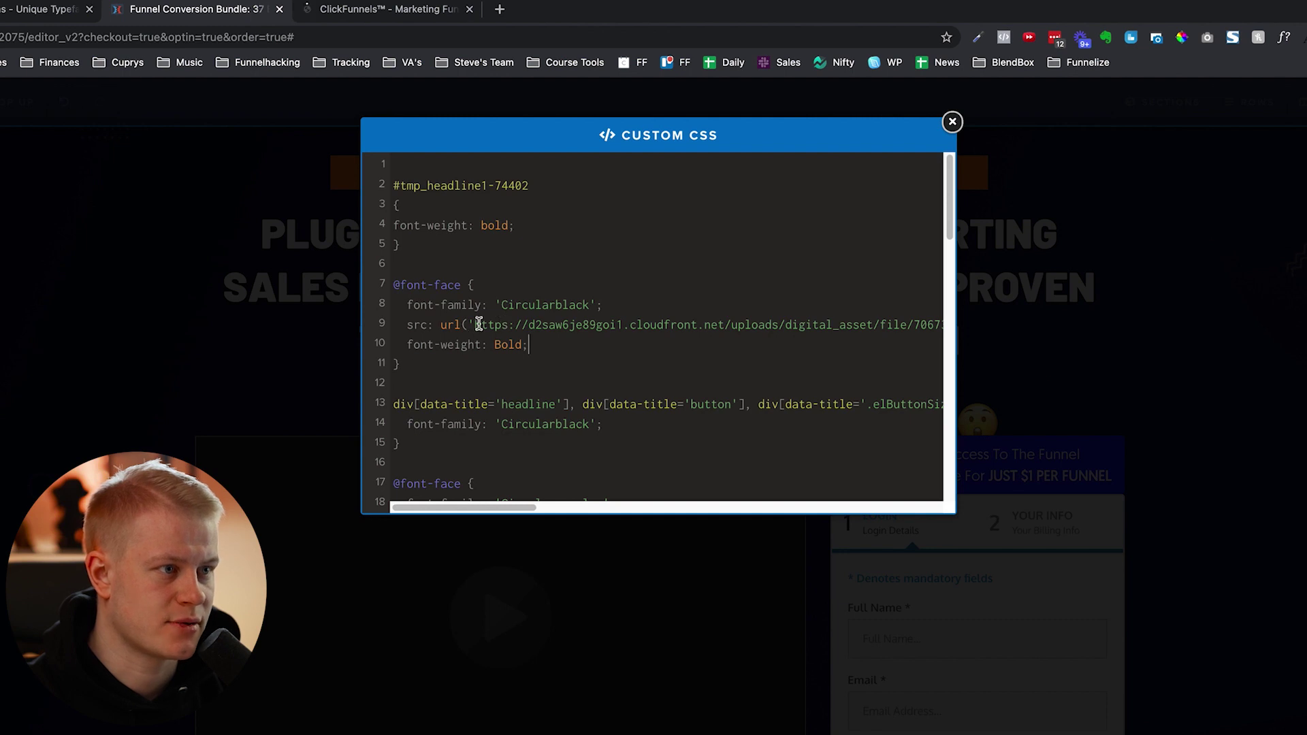
pyautogui.moveTo(474, 323); pyautogui.dragTo(953, 320)
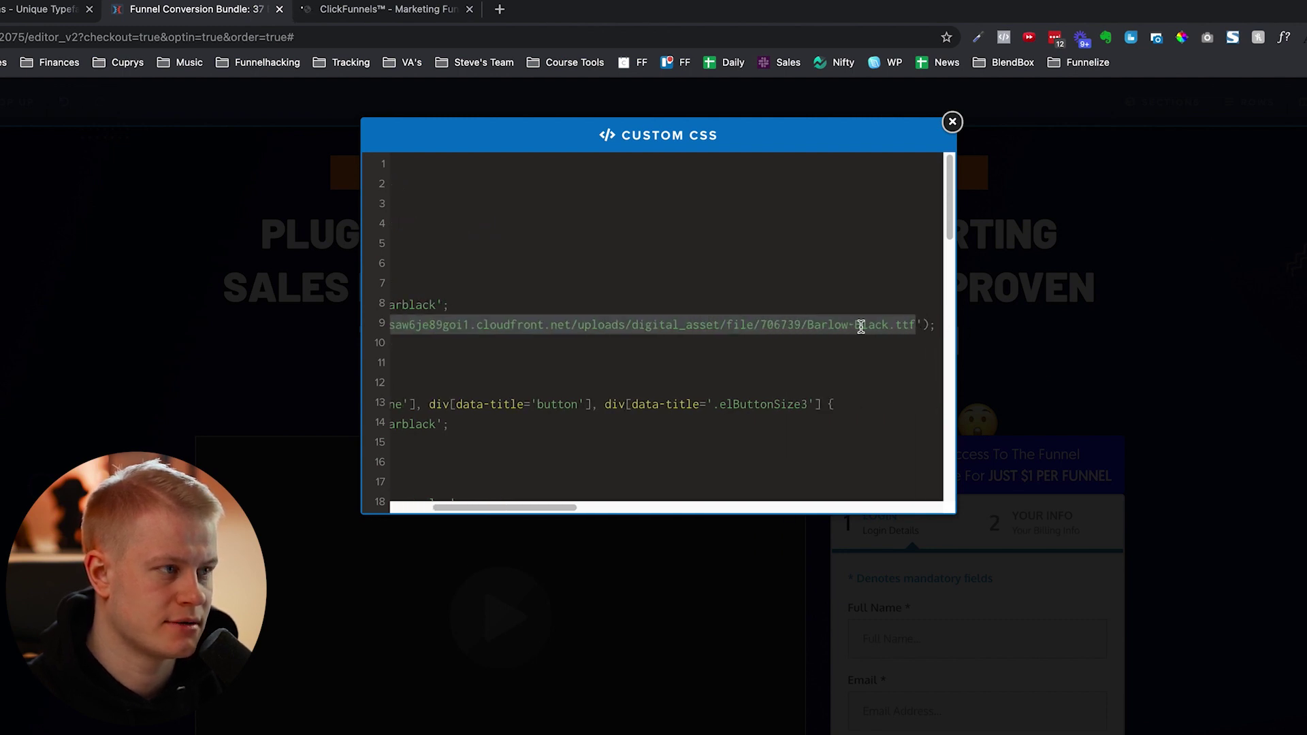
pyautogui.hotkey('ctrl', 'v')
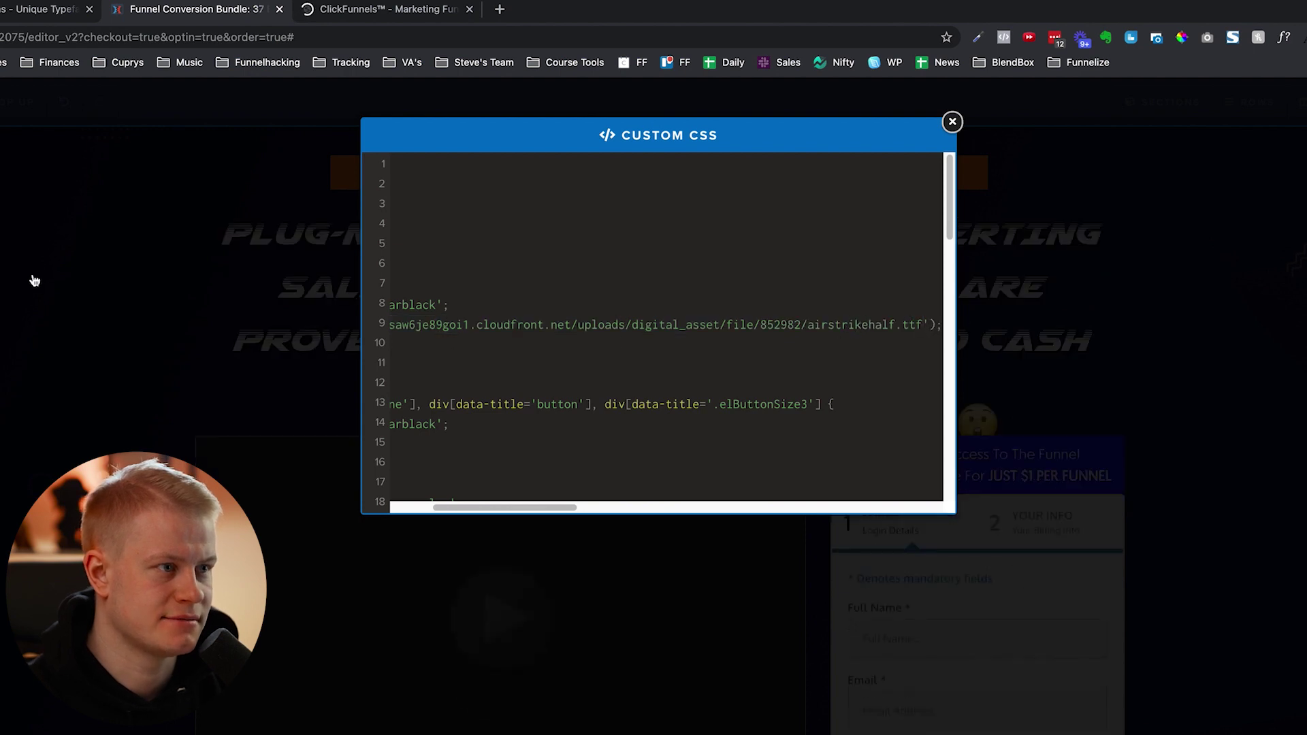
pyautogui.click(35, 280)
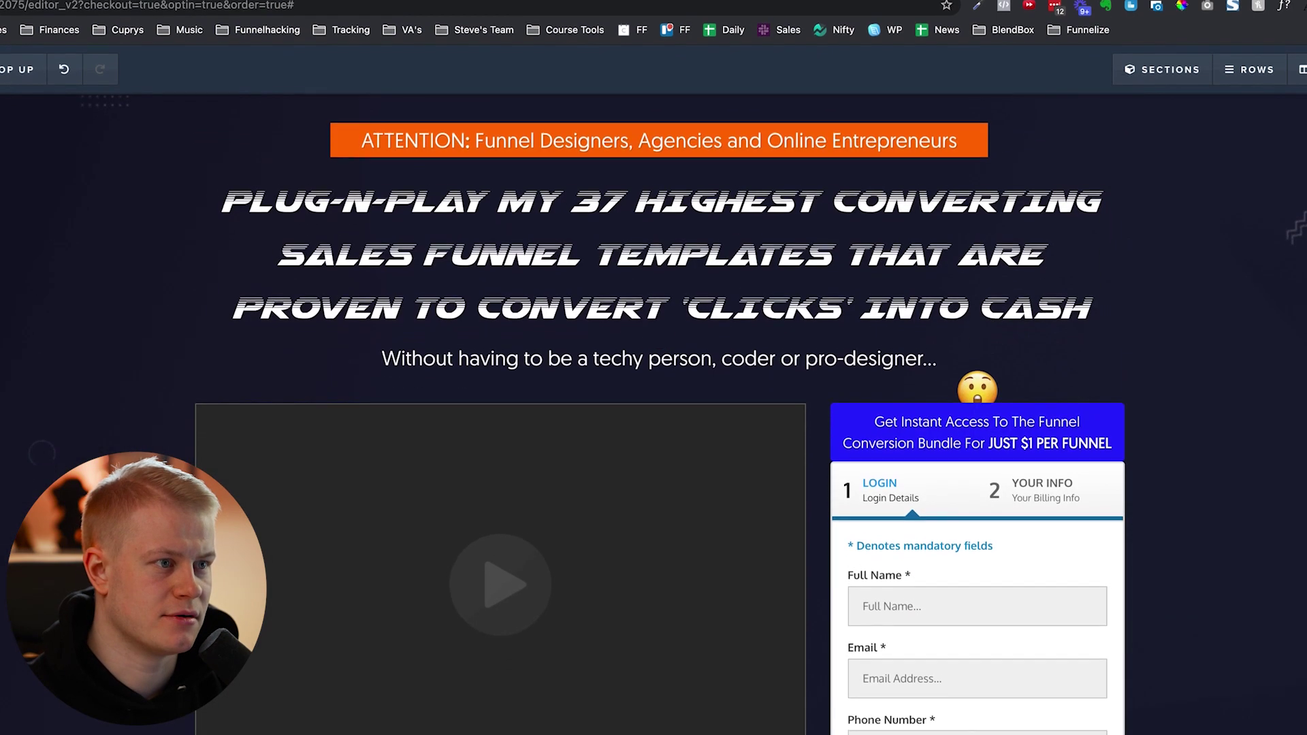
pyautogui.moveTo(860, 316)
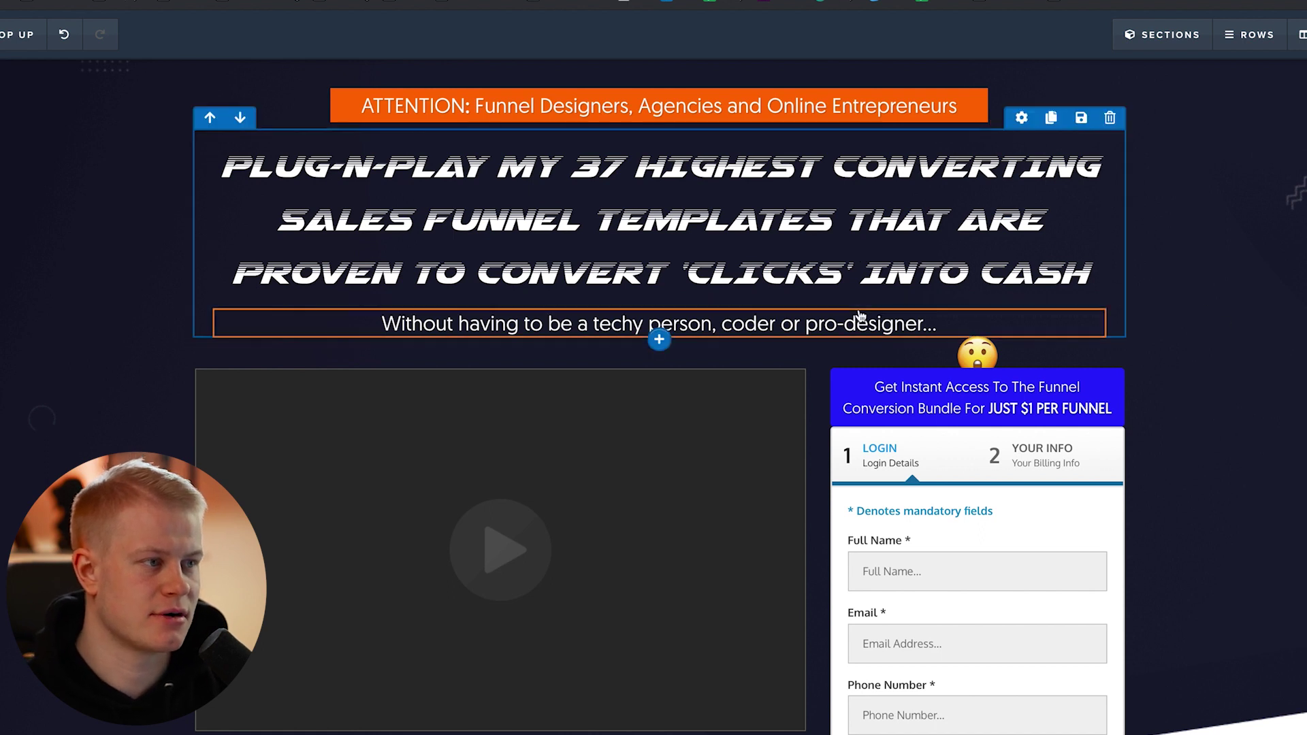
pyautogui.scroll(-10, 837, 327)
pyautogui.scroll(-3, 822, 350)
pyautogui.scroll(-5, 823, 346)
pyautogui.scroll(-5, 823, 306)
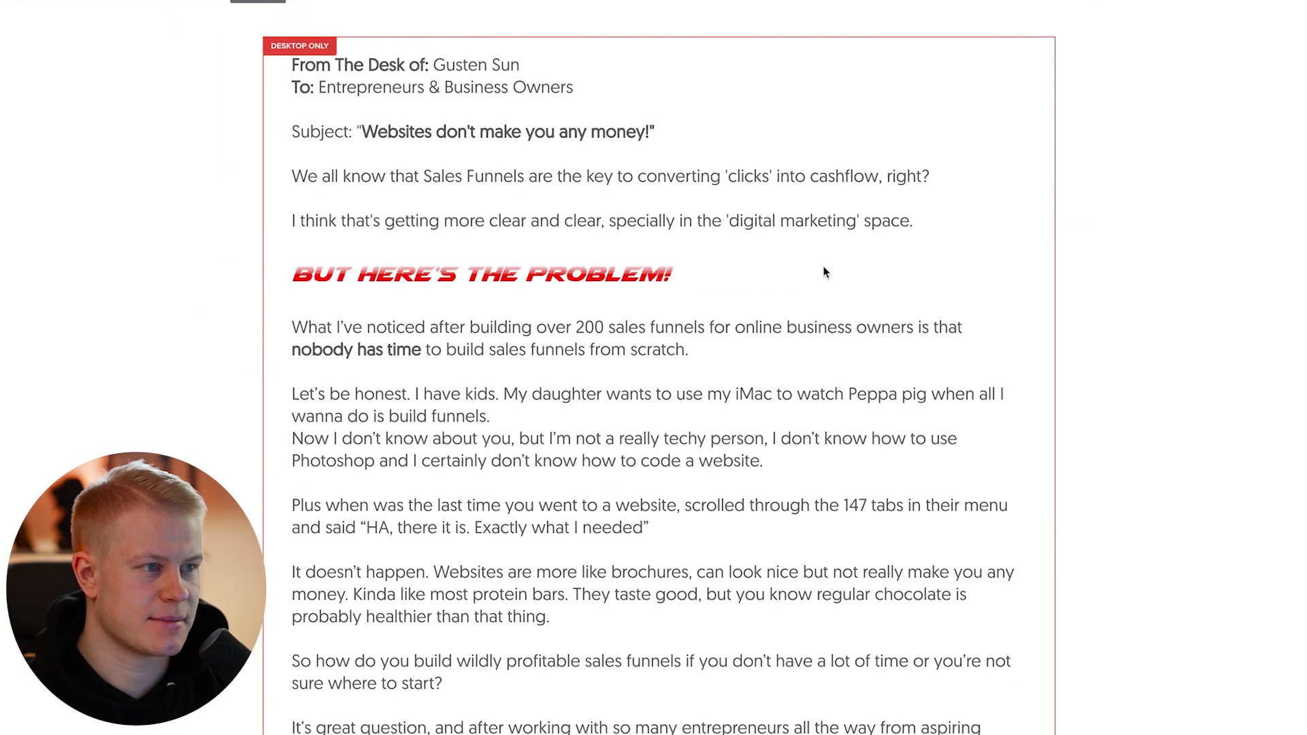
pyautogui.scroll(-1, 749, 238)
pyautogui.scroll(-6, 601, 204)
pyautogui.scroll(-5, 667, 177)
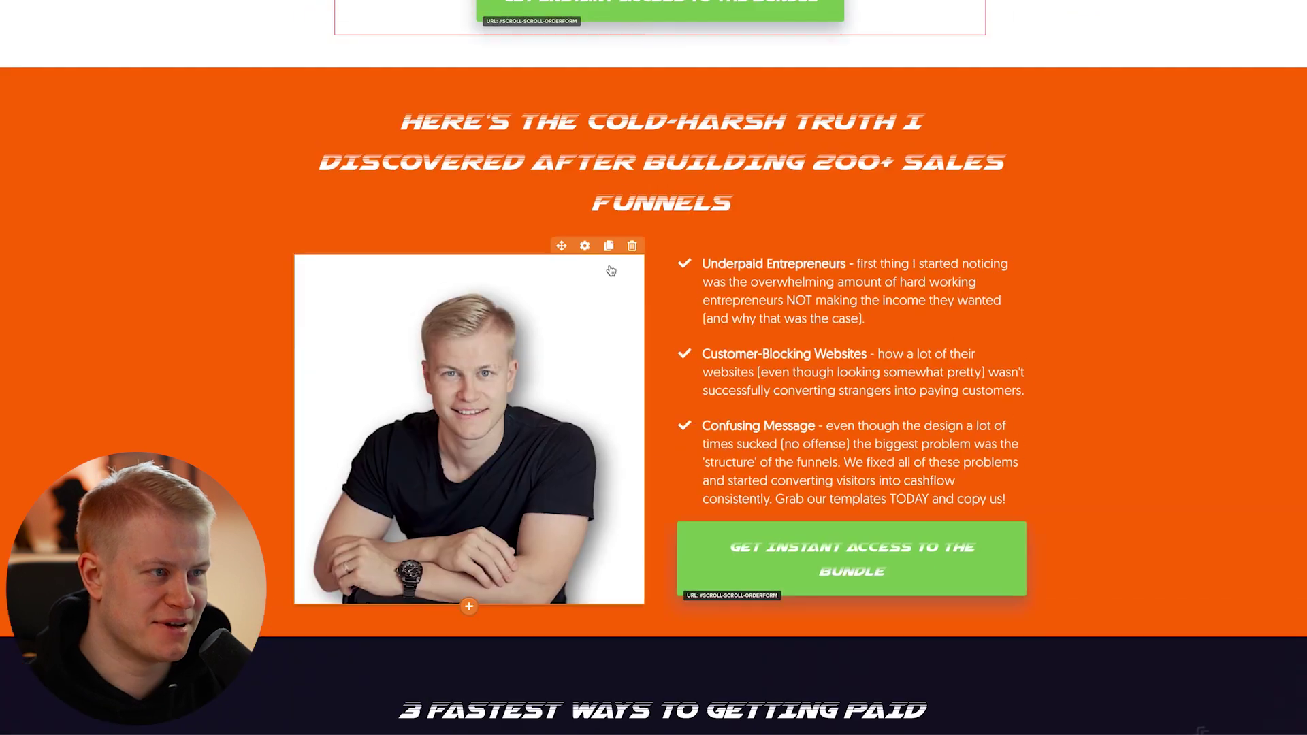
pyautogui.scroll(-4, 731, 144)
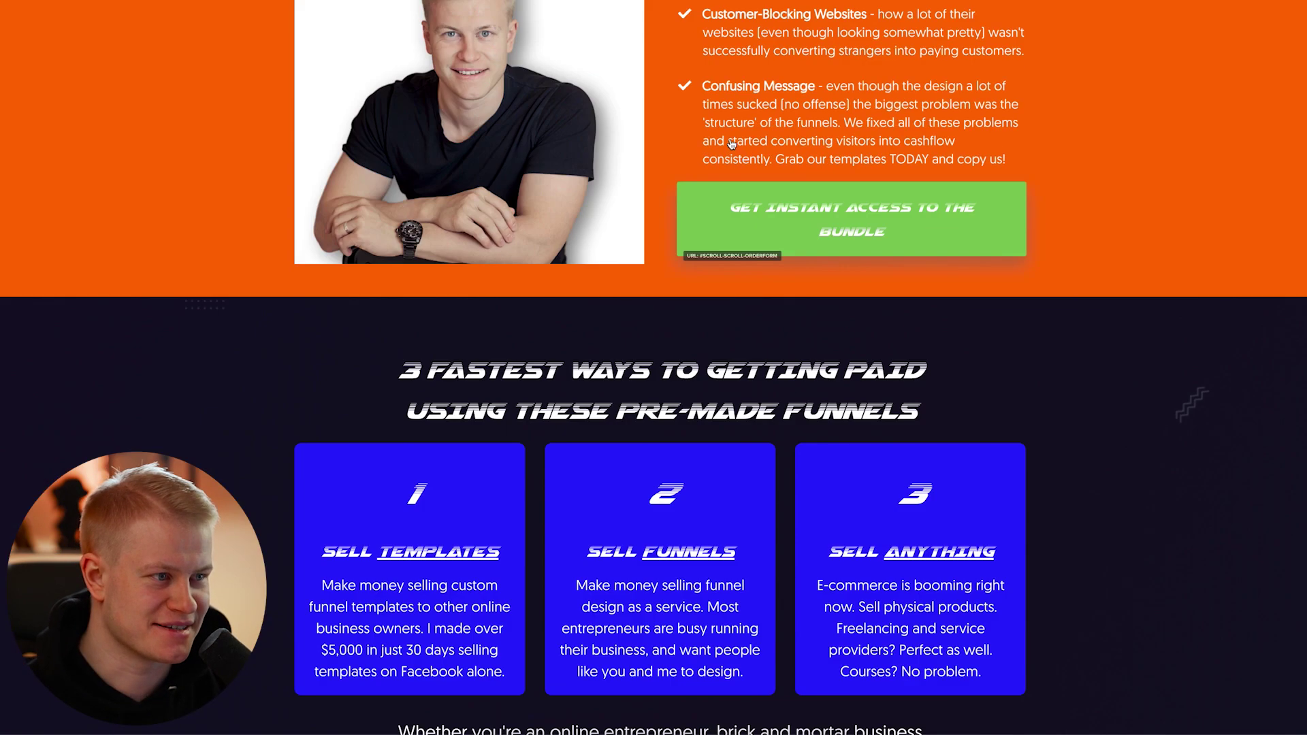
pyautogui.scroll(-6, 748, 102)
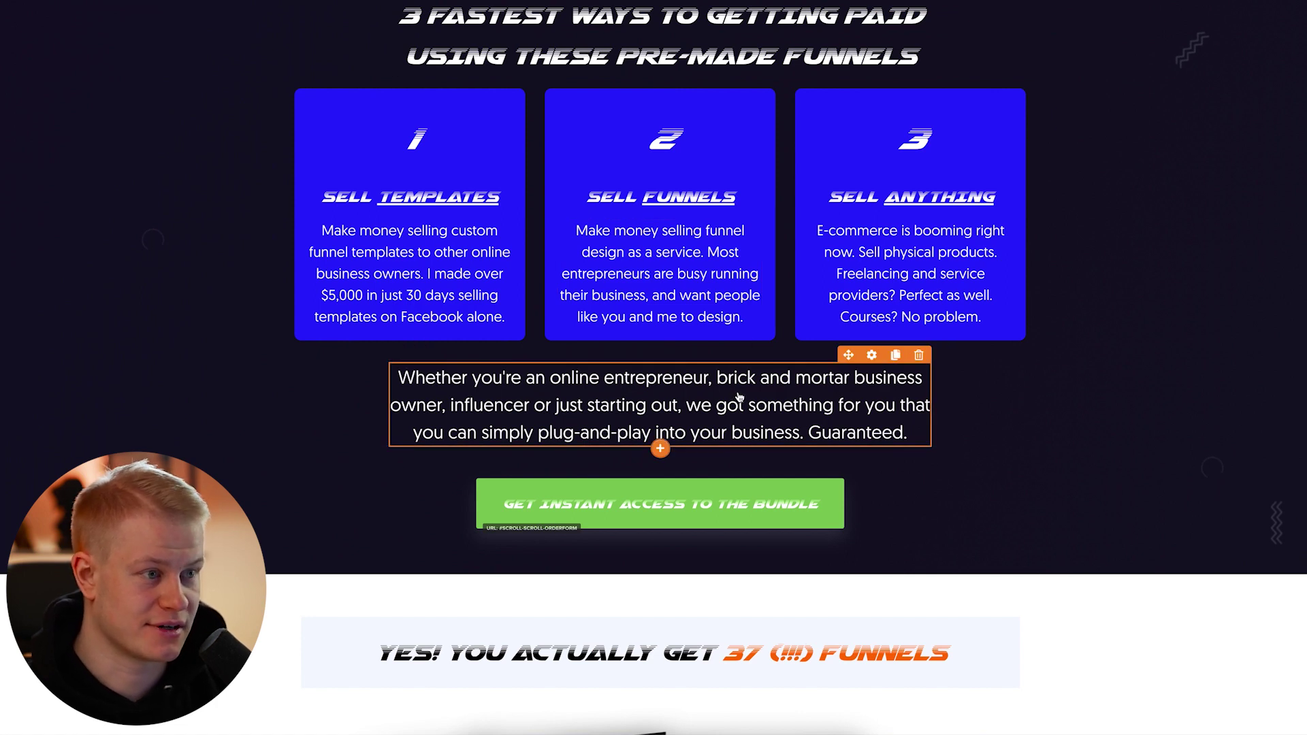
pyautogui.click(761, 422)
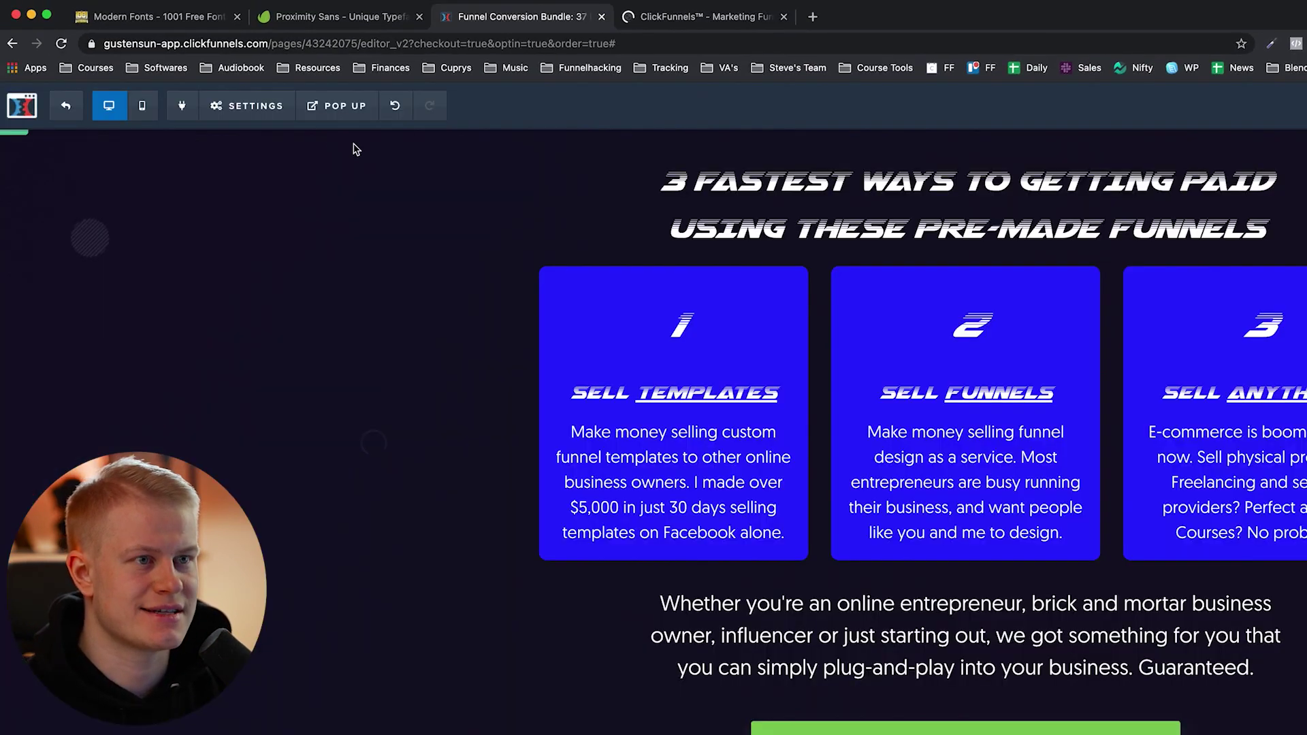
# Reopen Custom CSS and select the Geomanist font URL on line 19
pyautogui.click(246, 106)
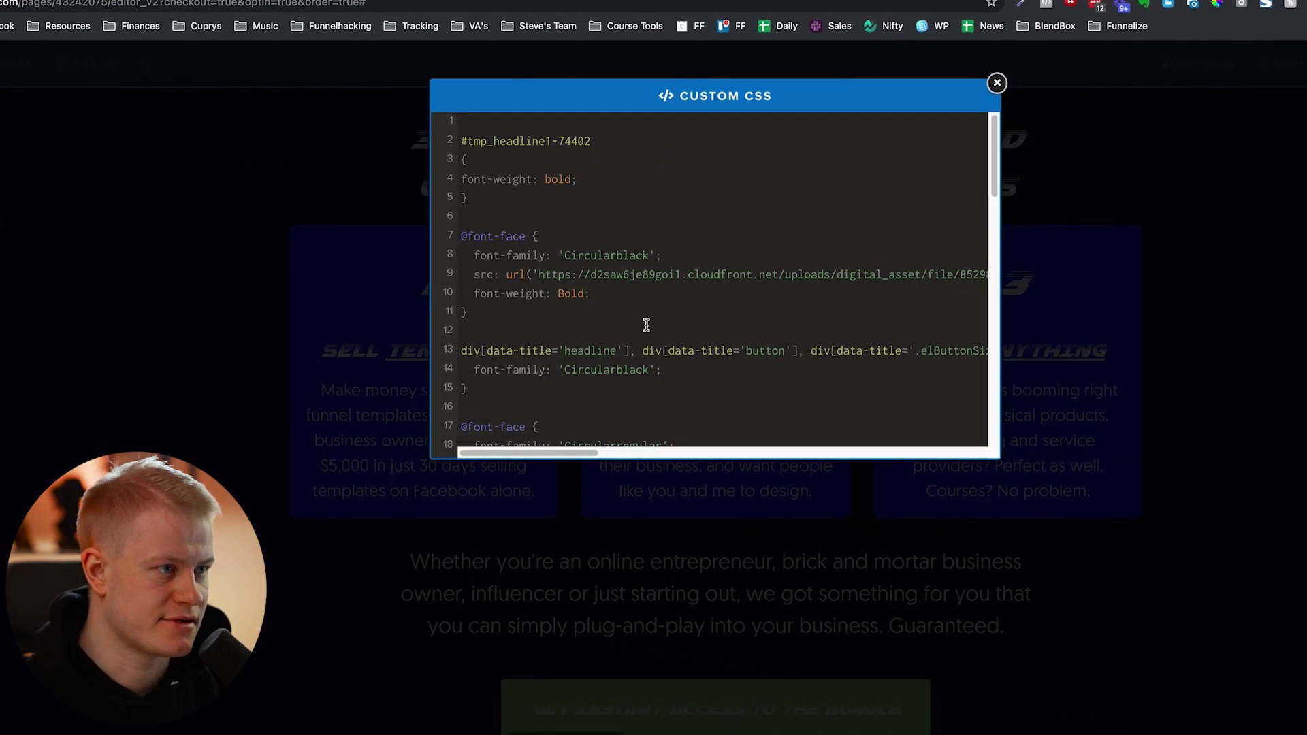
pyautogui.scroll(-3, 568, 313)
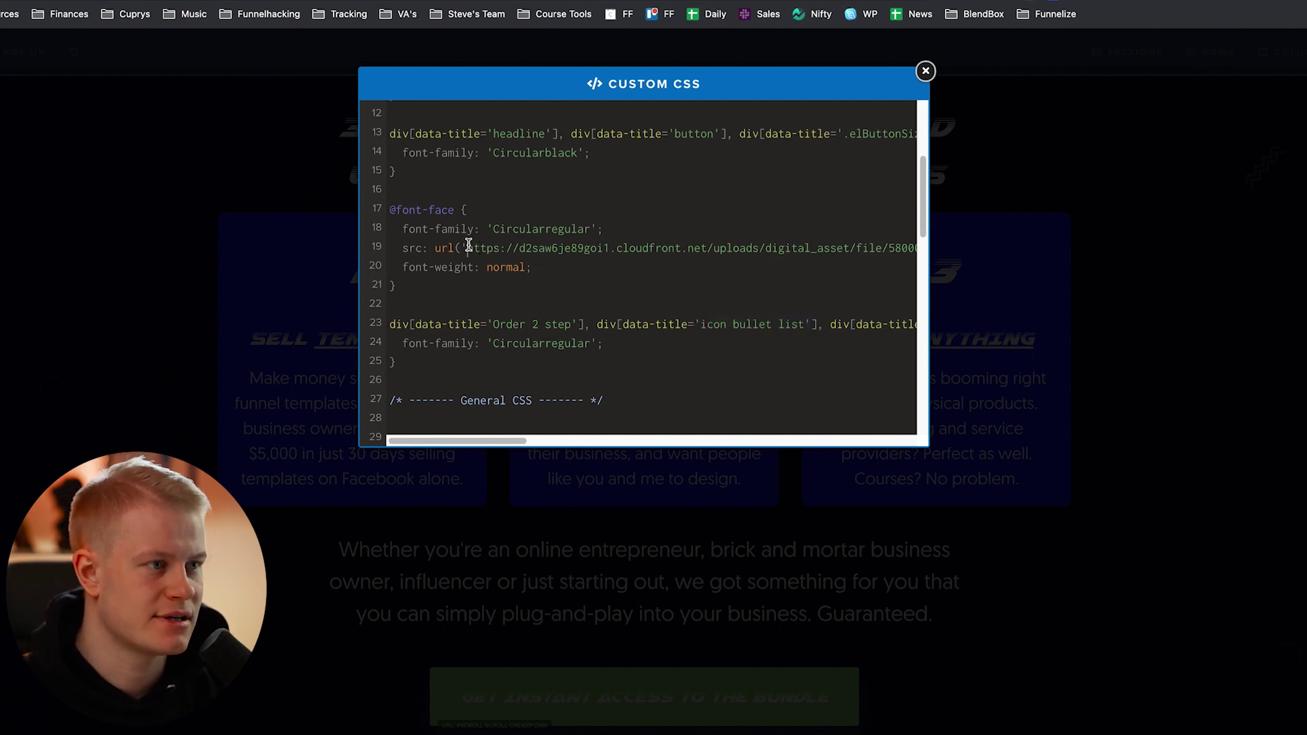
pyautogui.moveTo(468, 245); pyautogui.dragTo(912, 250)
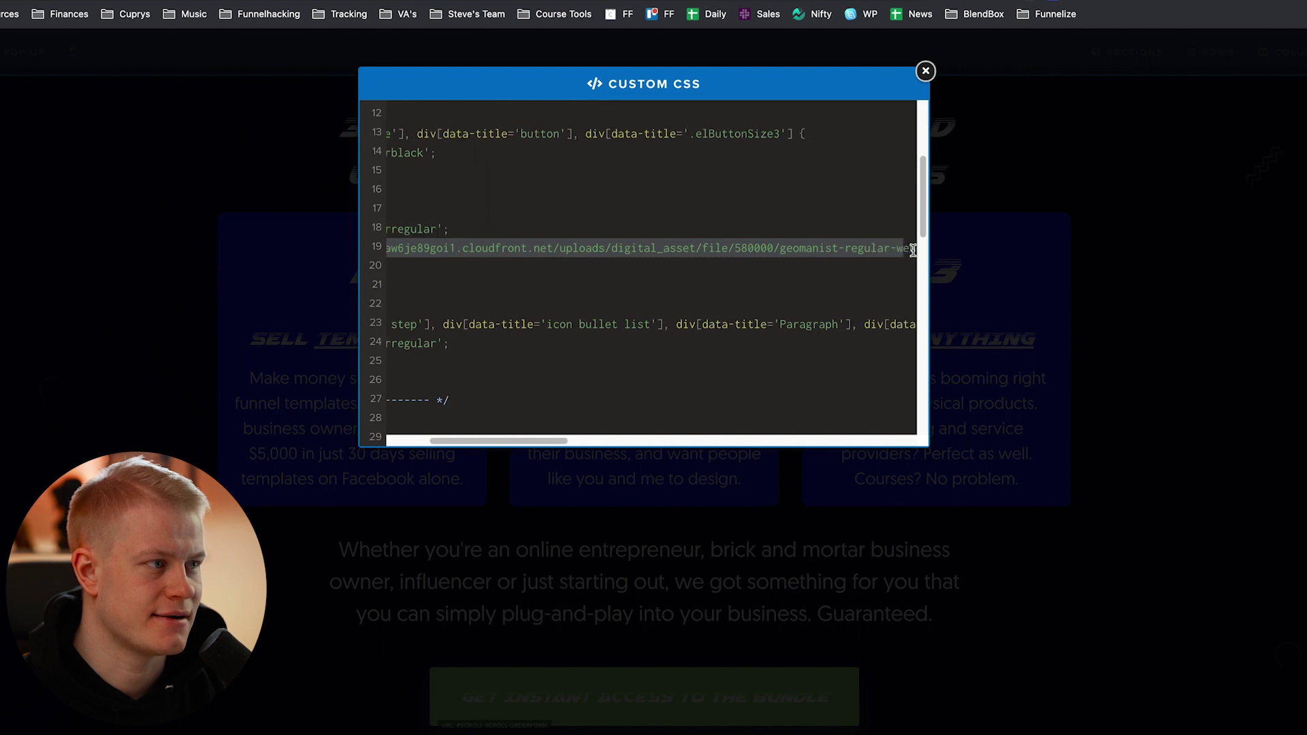
# Check the Digital Assets list and the Proximity Sans font page on Envato
pyautogui.hotkey('ctrl', 'Tab')
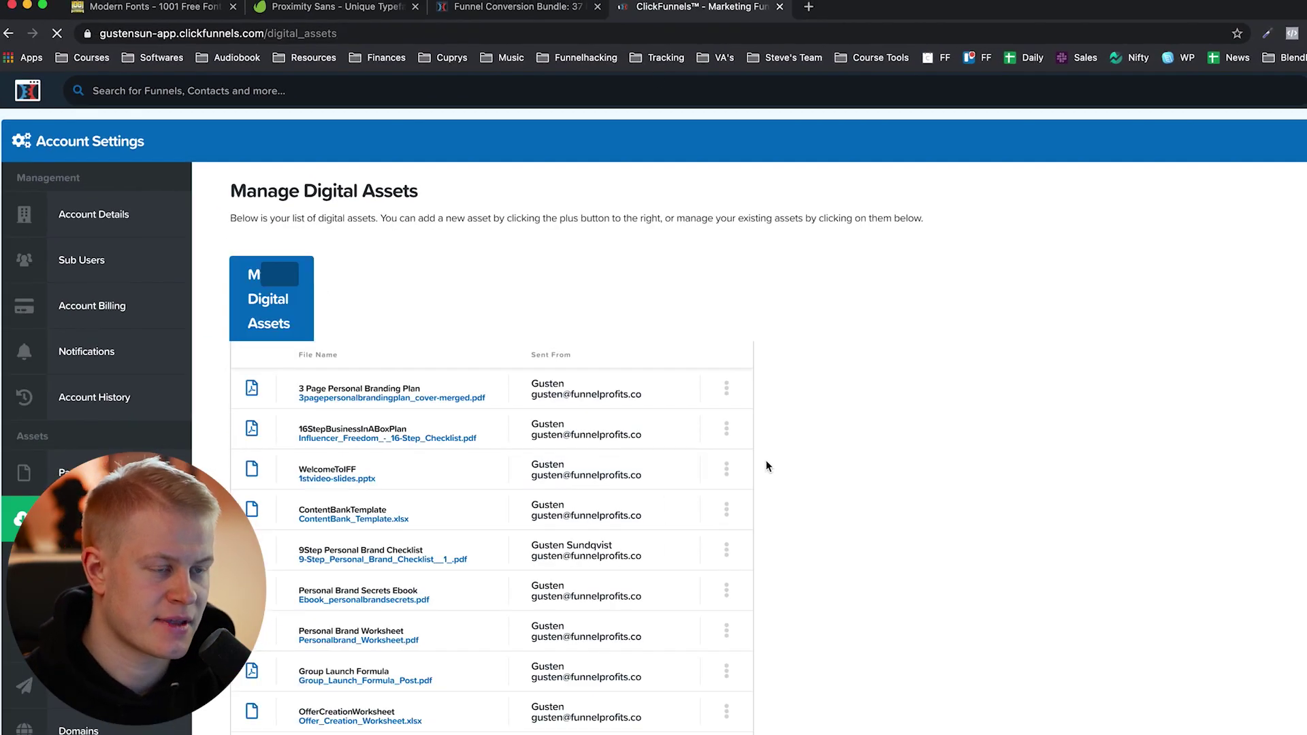
pyautogui.scroll(-15, 762, 458)
pyautogui.scroll(-10, 681, 436)
pyautogui.scroll(-5, 571, 422)
pyautogui.scroll(-5, 560, 428)
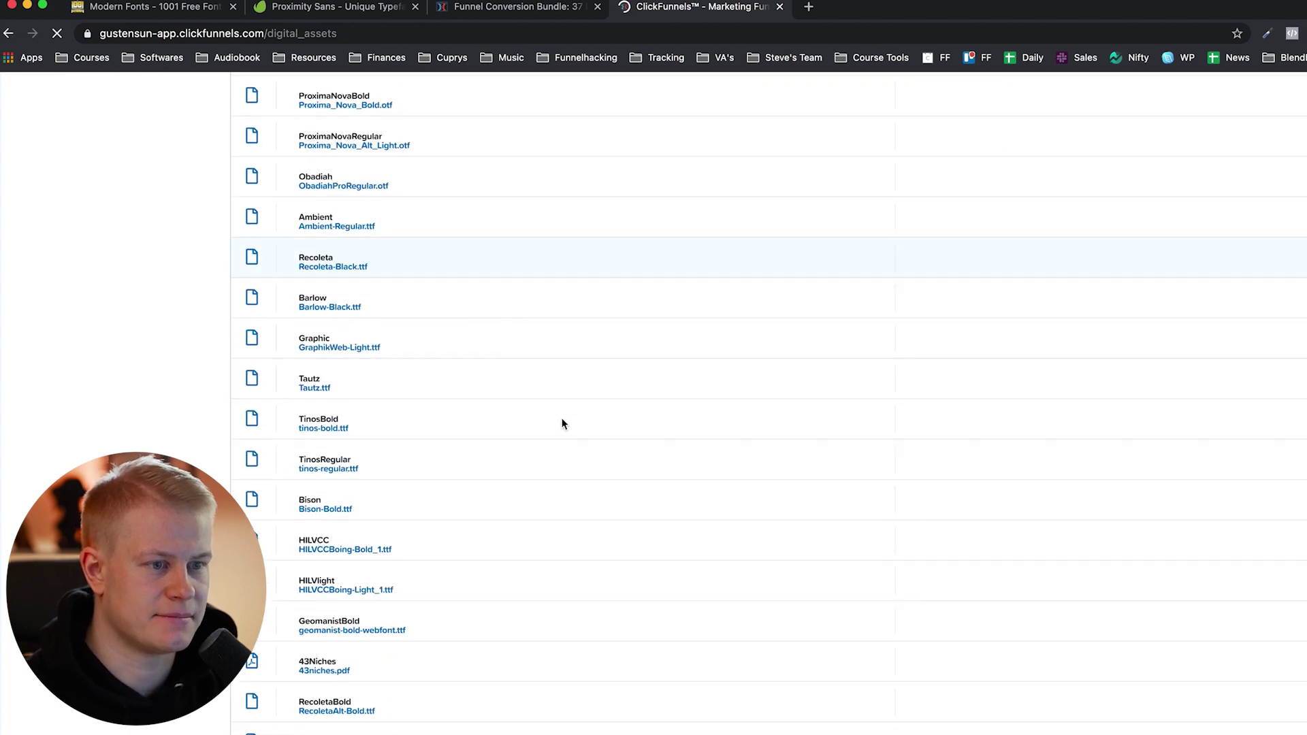
pyautogui.scroll(-5, 561, 425)
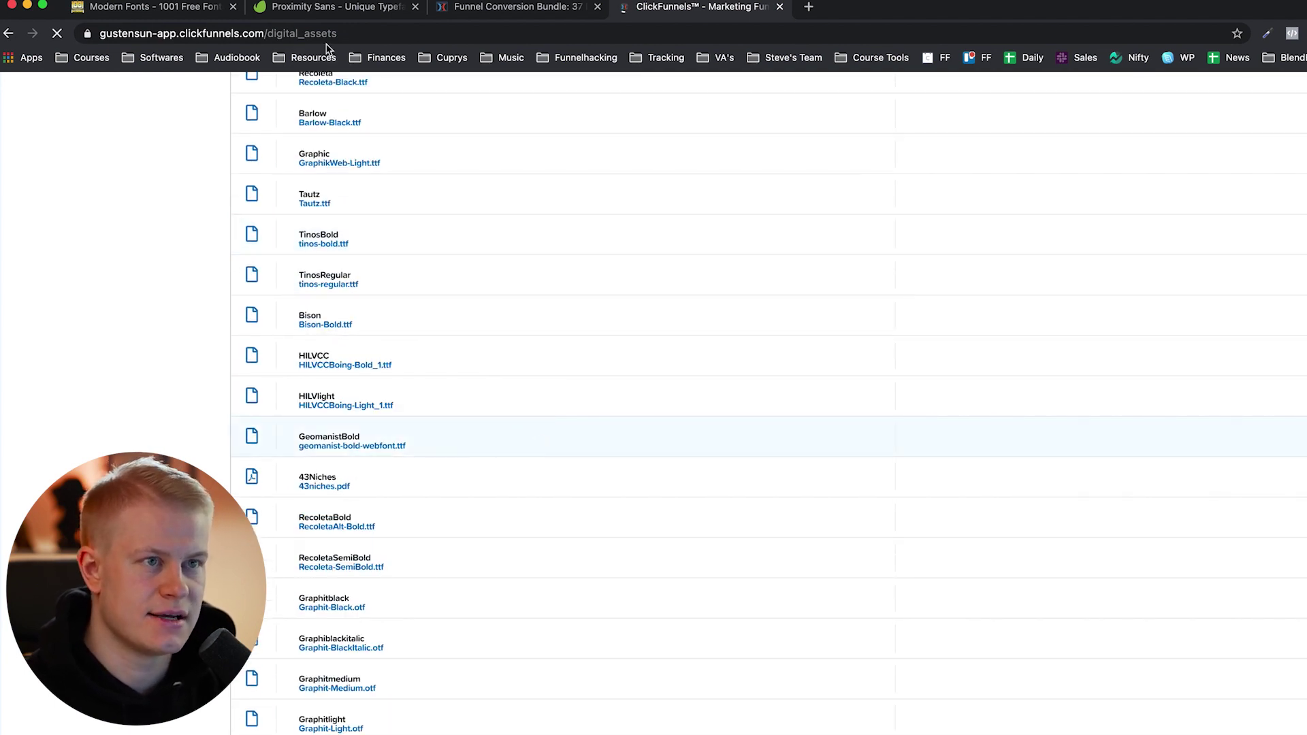
pyautogui.click(343, 14)
pyautogui.scroll(-5, 747, 263)
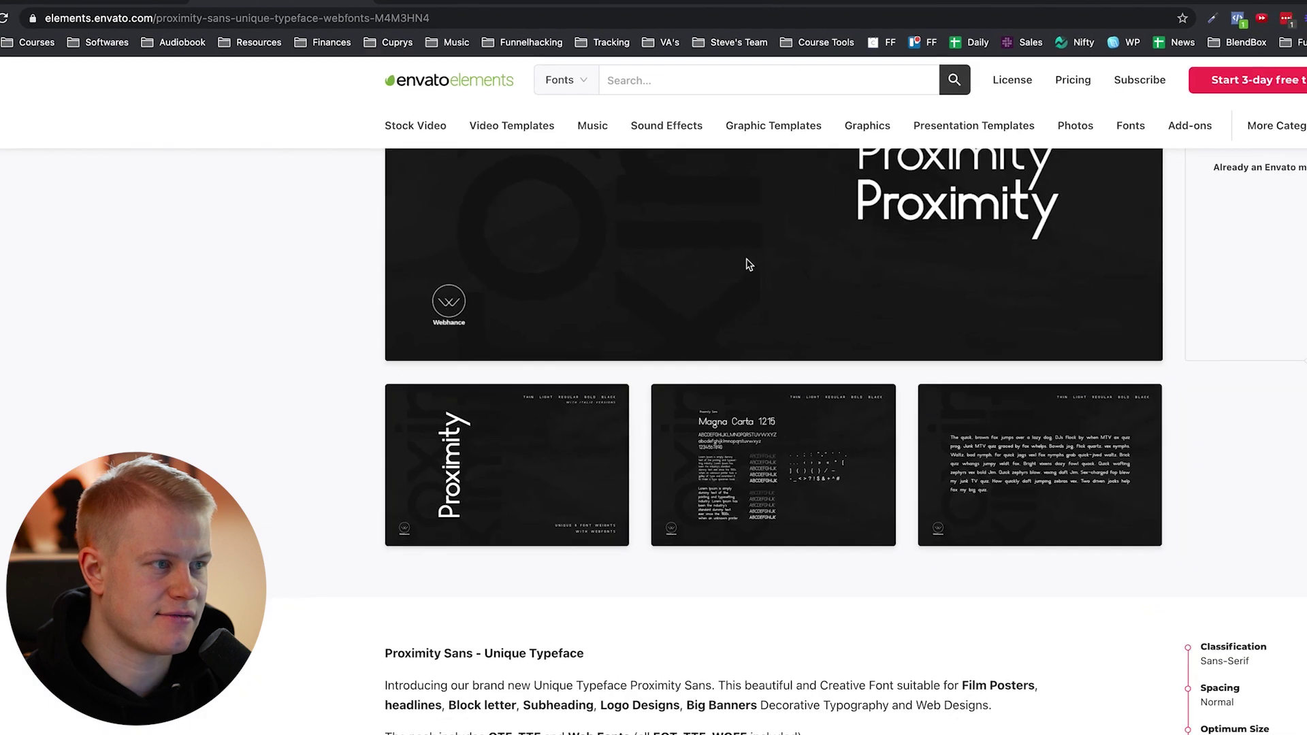
pyautogui.scroll(5, 746, 263)
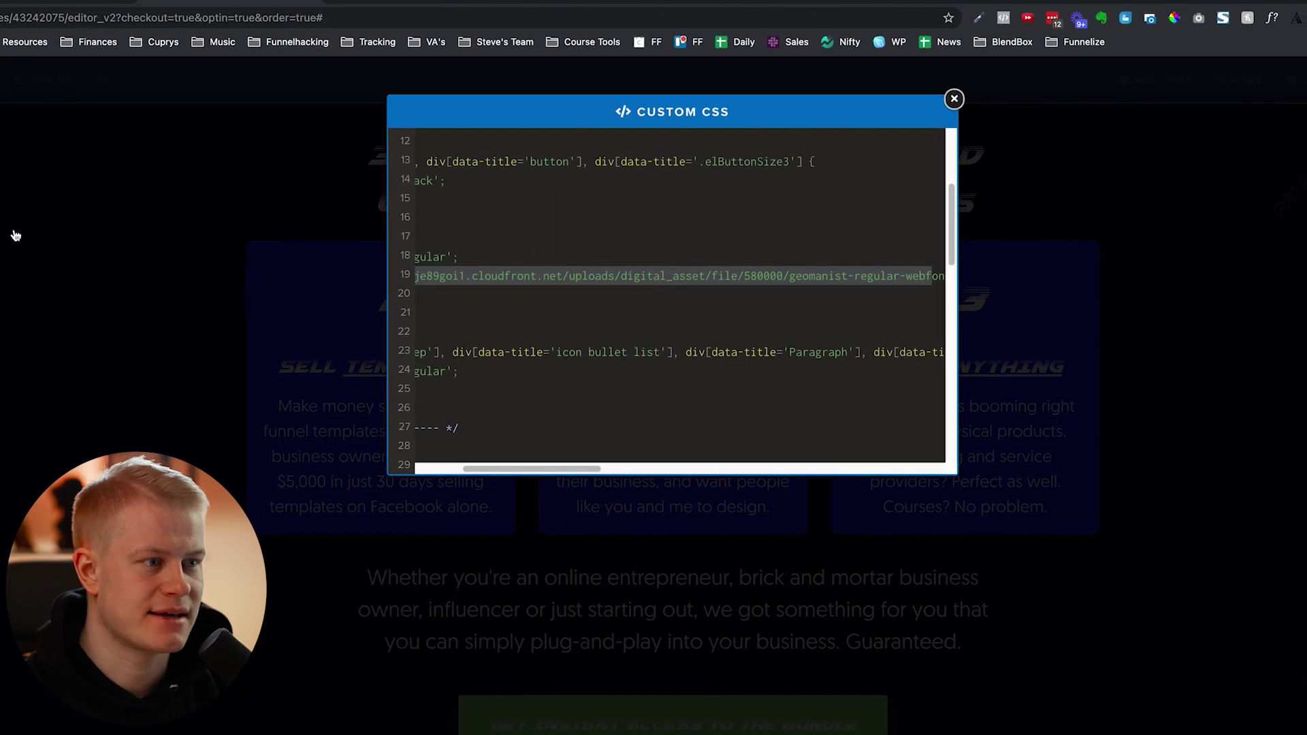
# Close the Custom CSS editor, returning to the page showing Airstrike headings over original-font body text
pyautogui.click(837, 631)
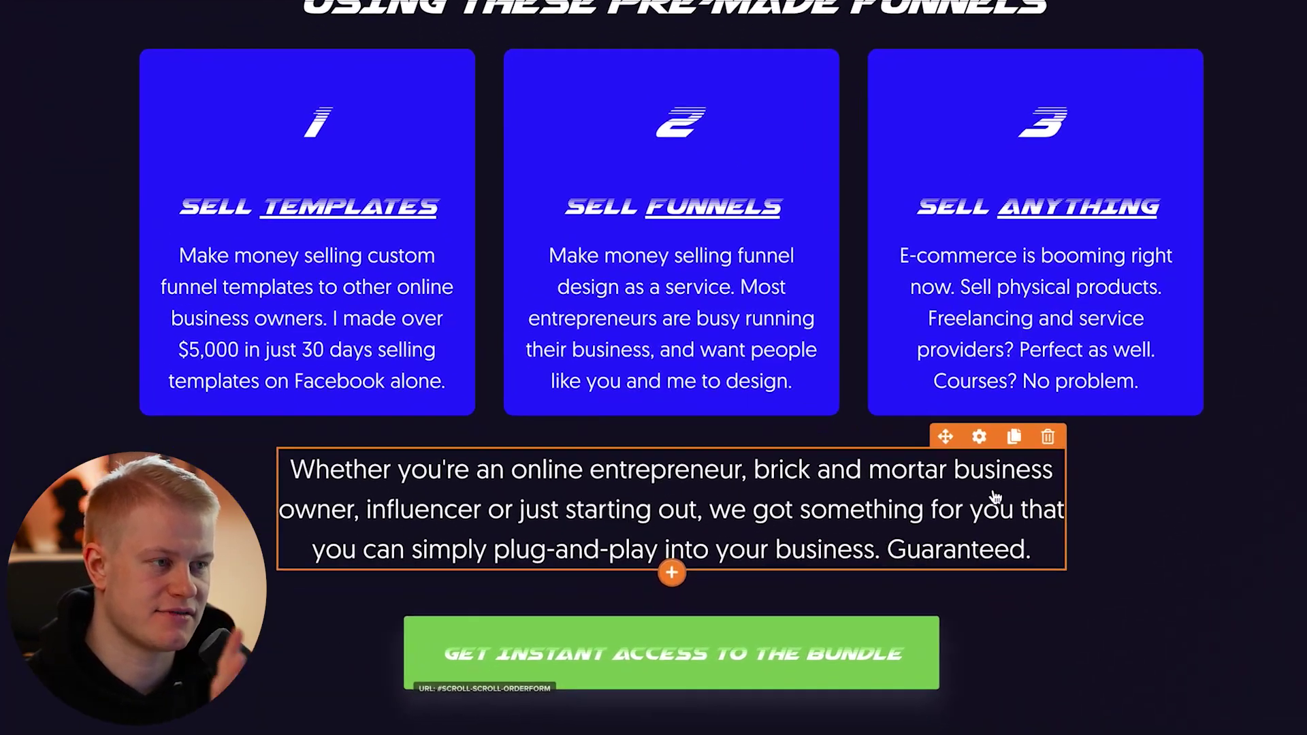